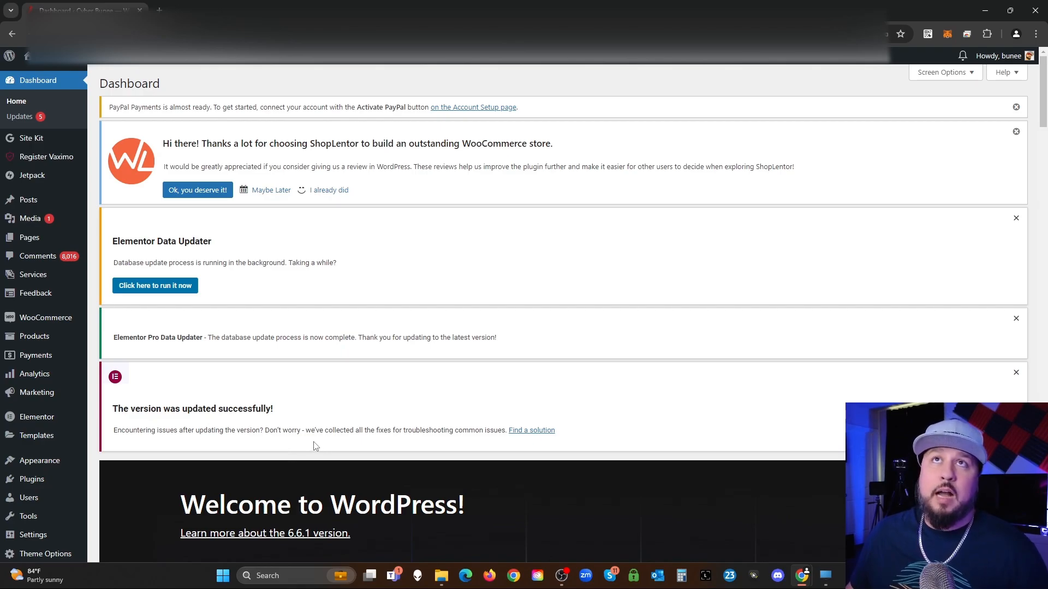
Start a new product and enter "The Official Cyber Bunee" as the beginning of its name.
mouse_move(44, 325)
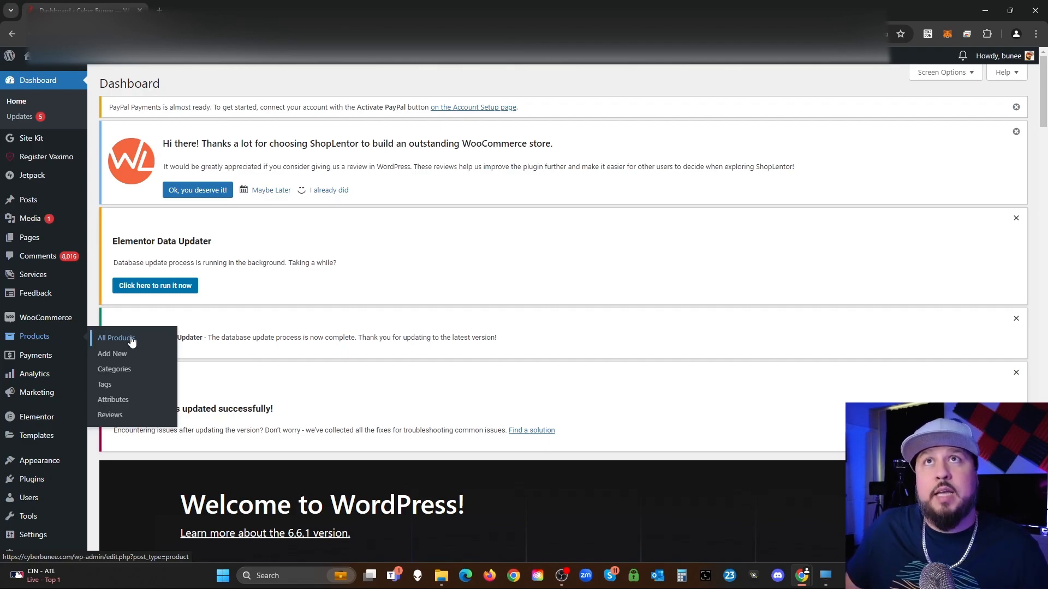
left_click(117, 355)
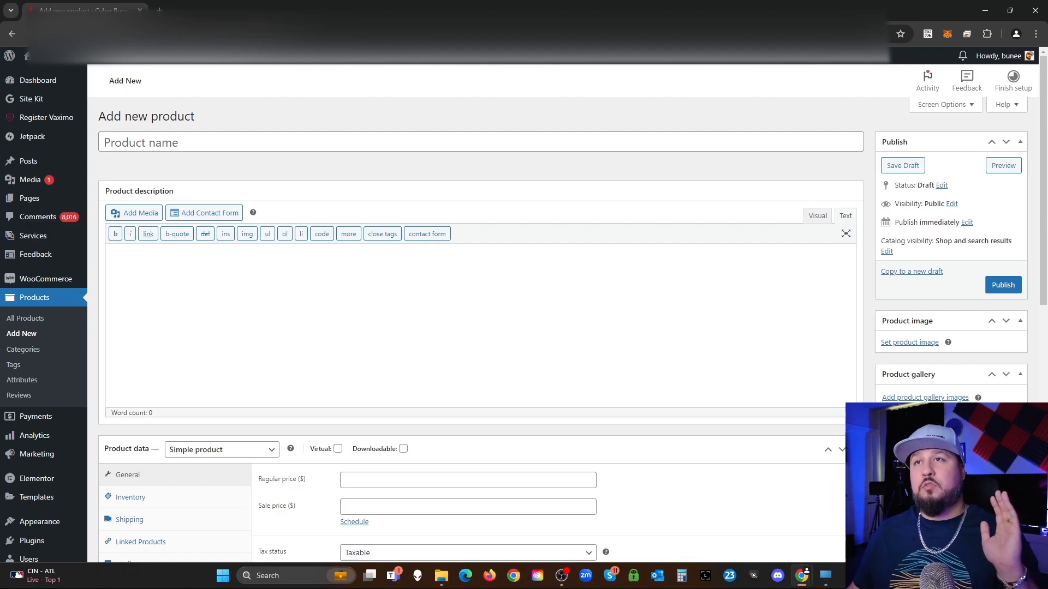
left_click(187, 143)
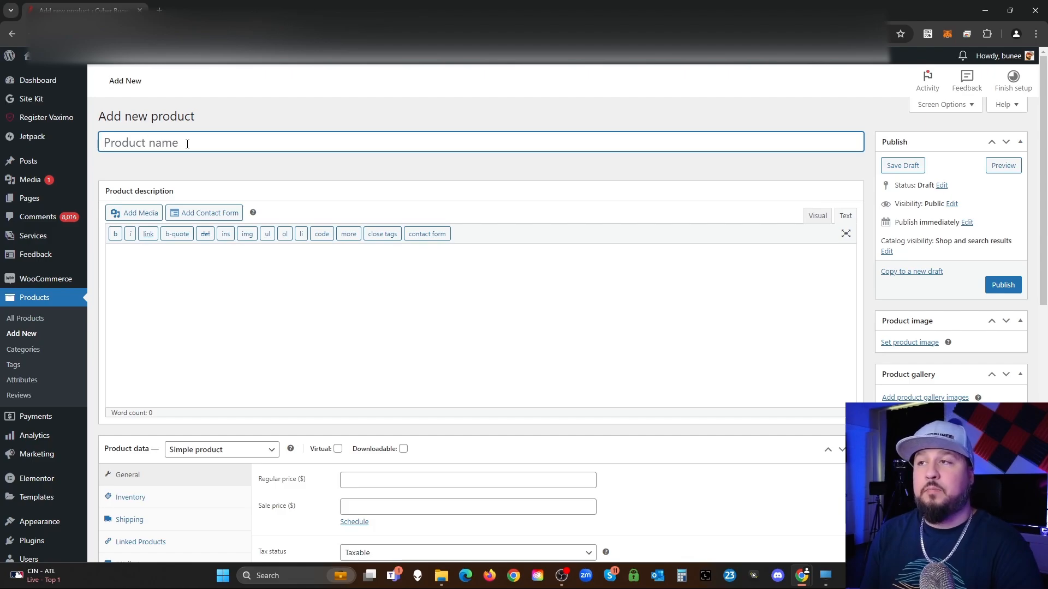
type("C")
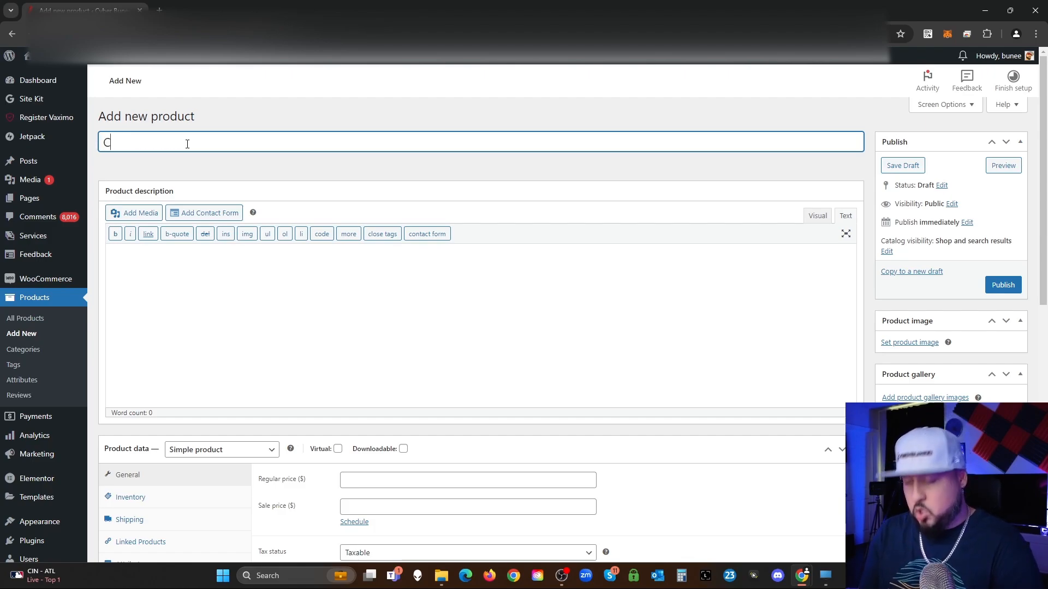
type("yberbunee")
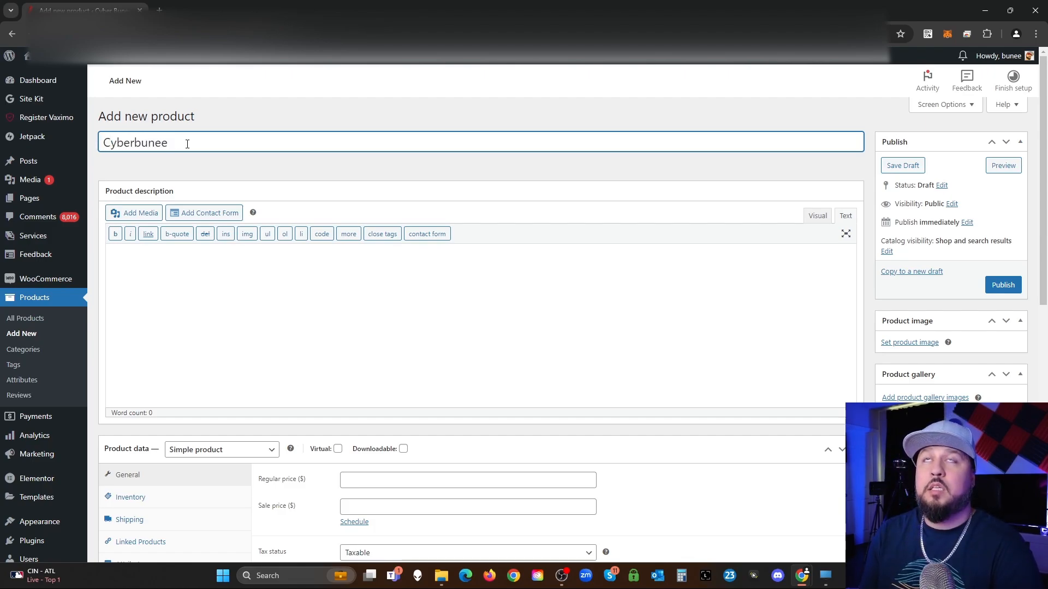
key("BackSpace")
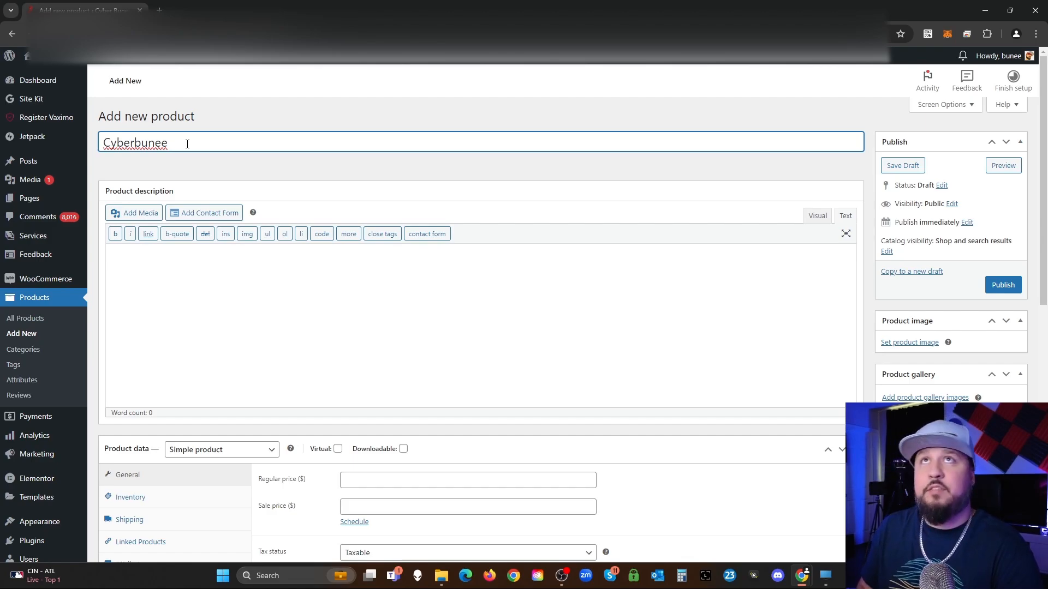
key("Home")
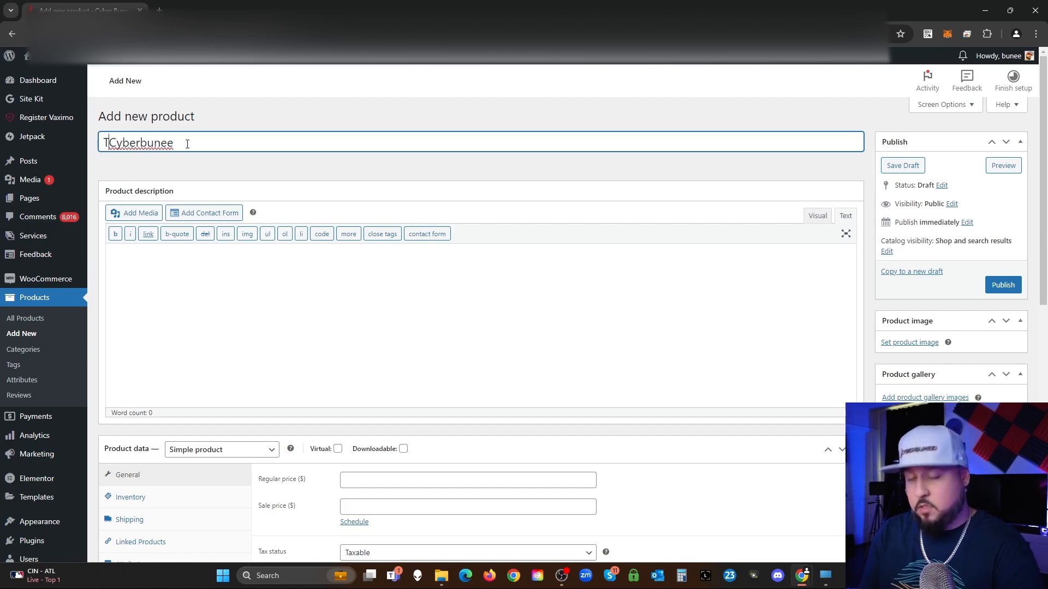
type("The Official")
key("Right")
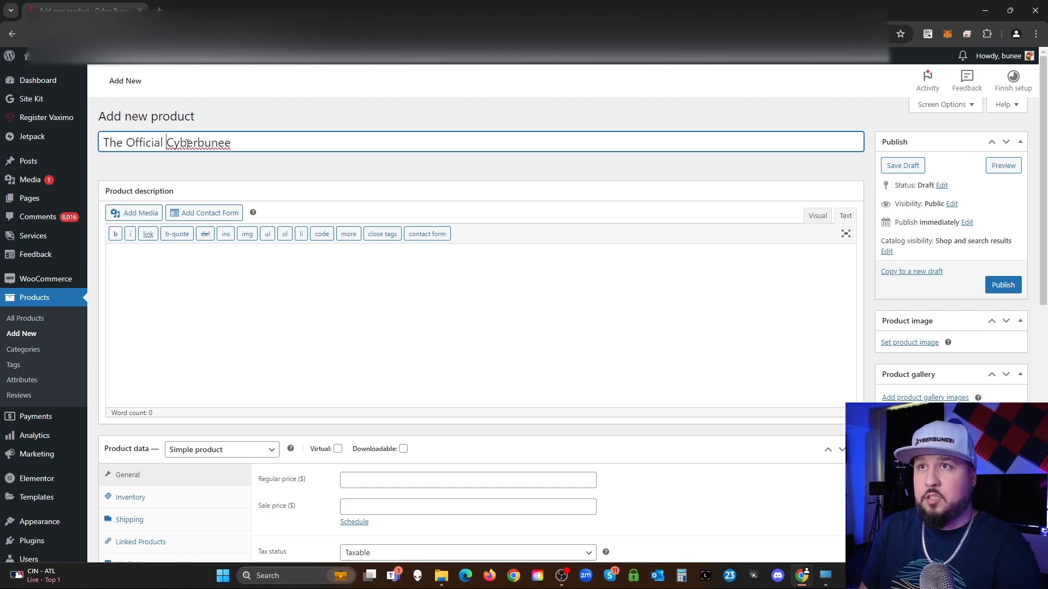
type("B")
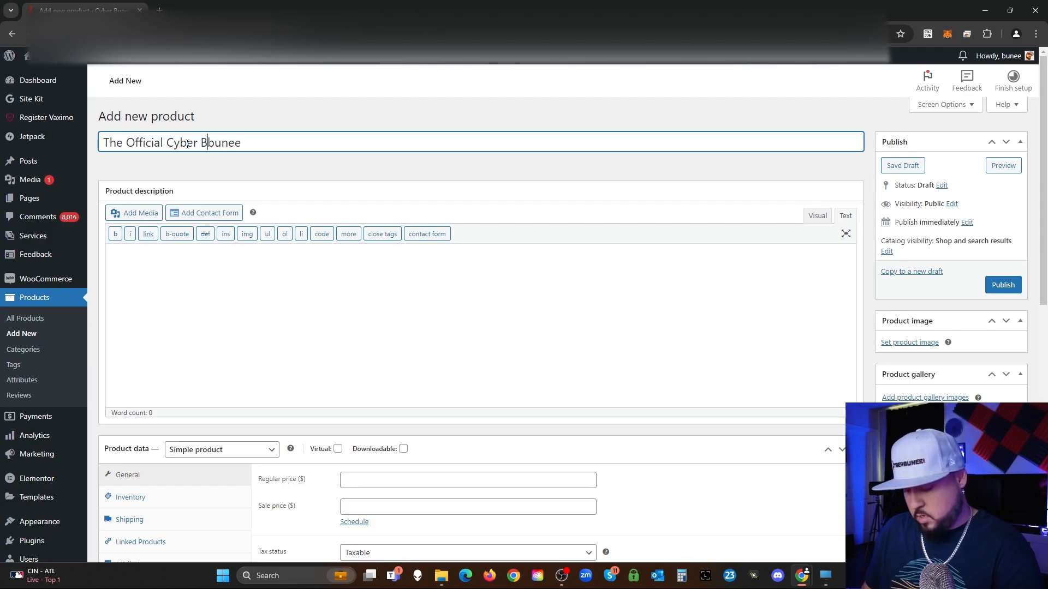
key("Delete")
key("Right")
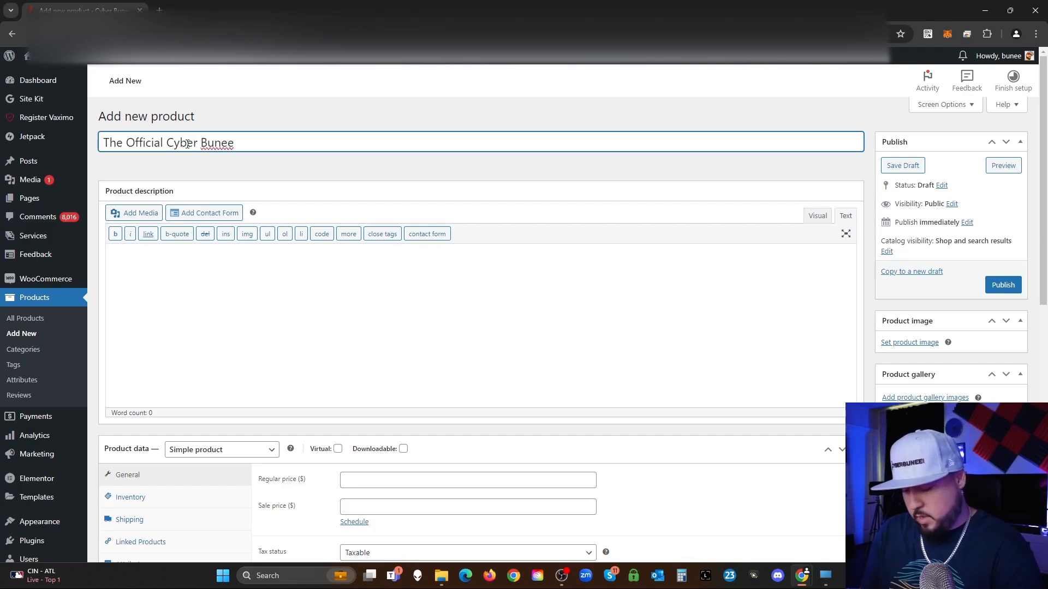
Complete the product name with "59Fifty New Era Cap".
type("59")
type("FiFty")
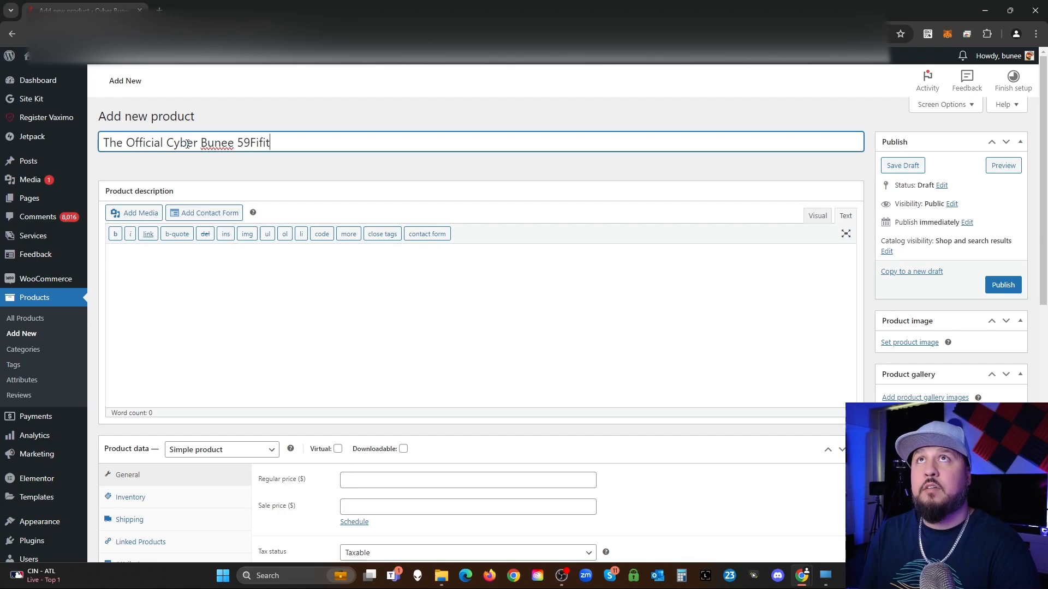
key("BackSpace")
key("BackSpace")
key("BackSpace")
type("fty New Era")
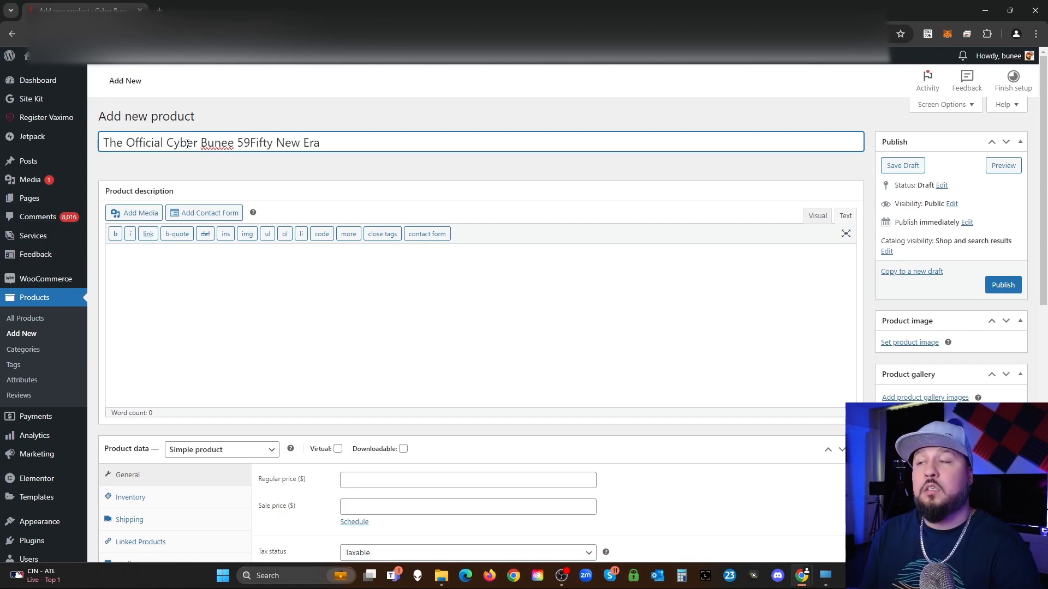
type(" Cap")
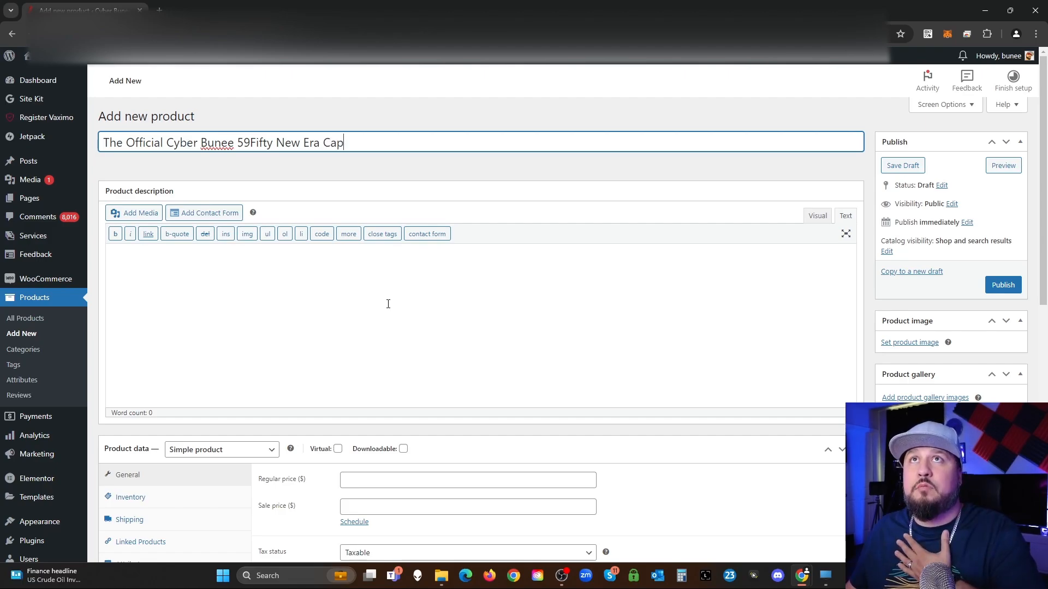
Examine the product description and short description areas of the new product form.
scroll(278, 320, "down", 10)
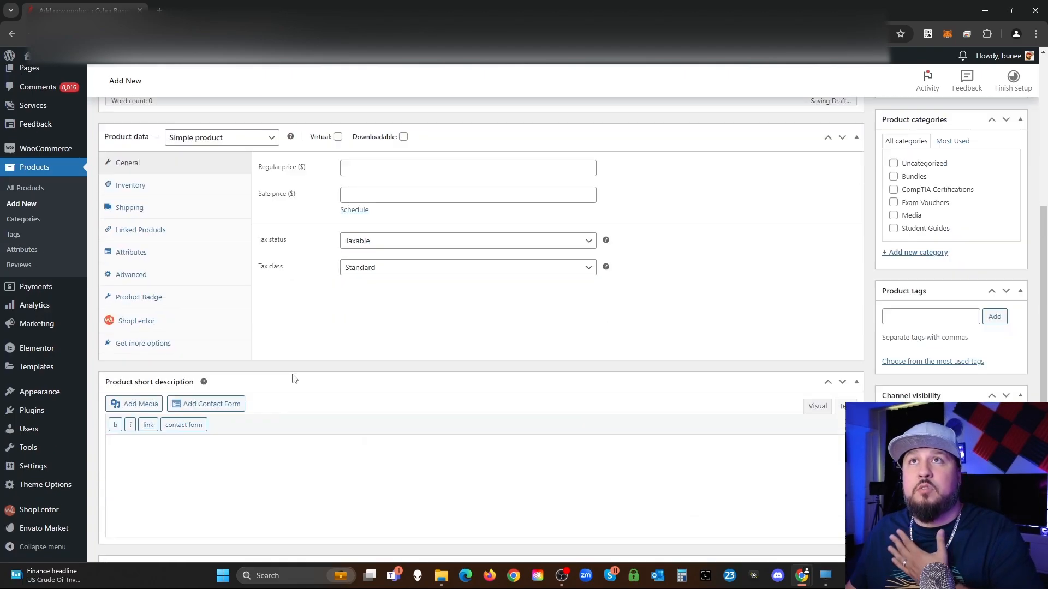
scroll(294, 375, "up", 10)
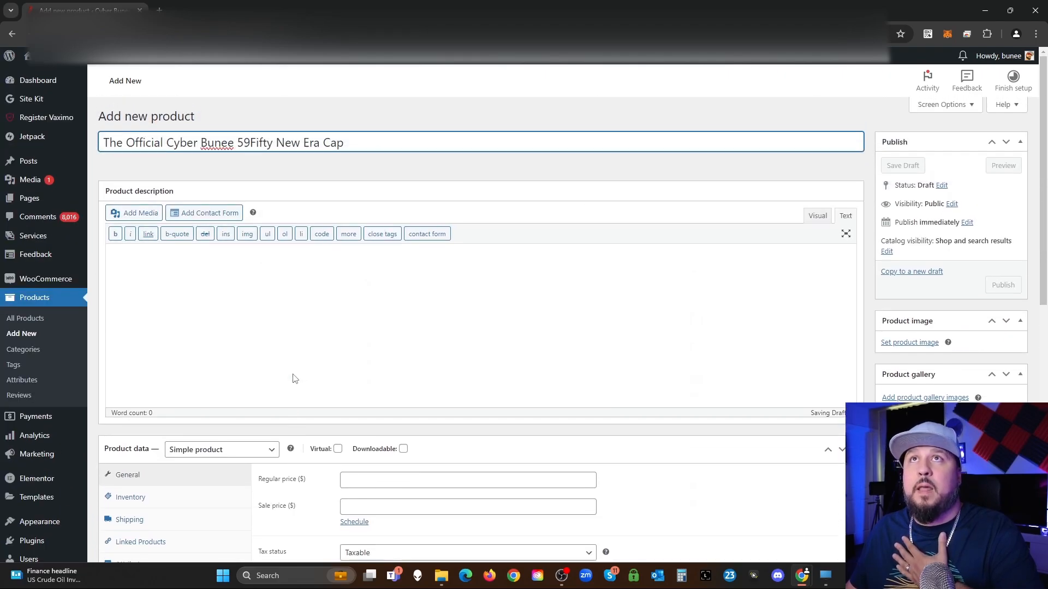
left_click(183, 288)
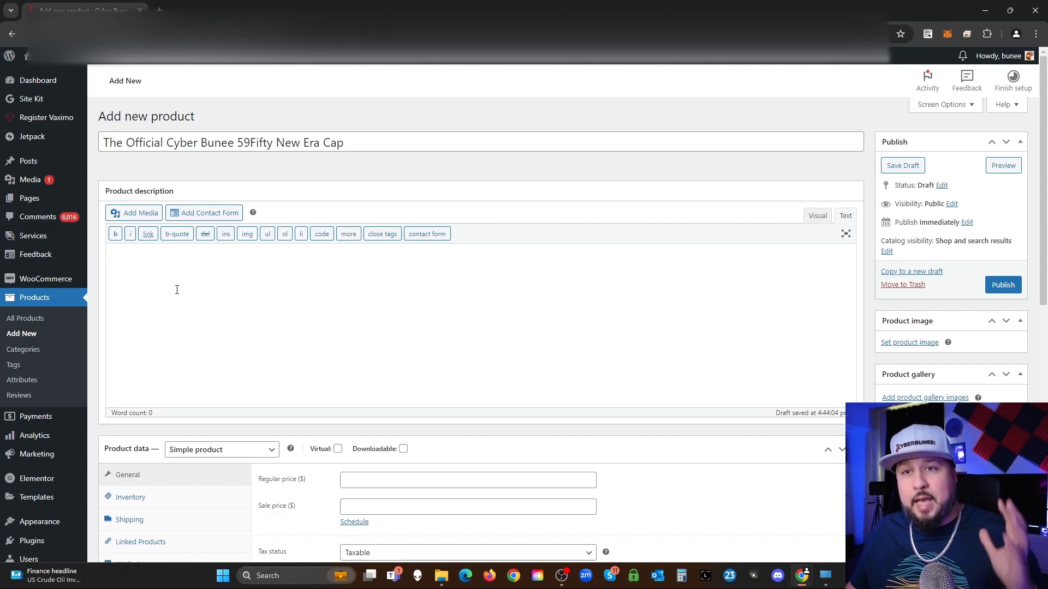
scroll(180, 289, "down", 10)
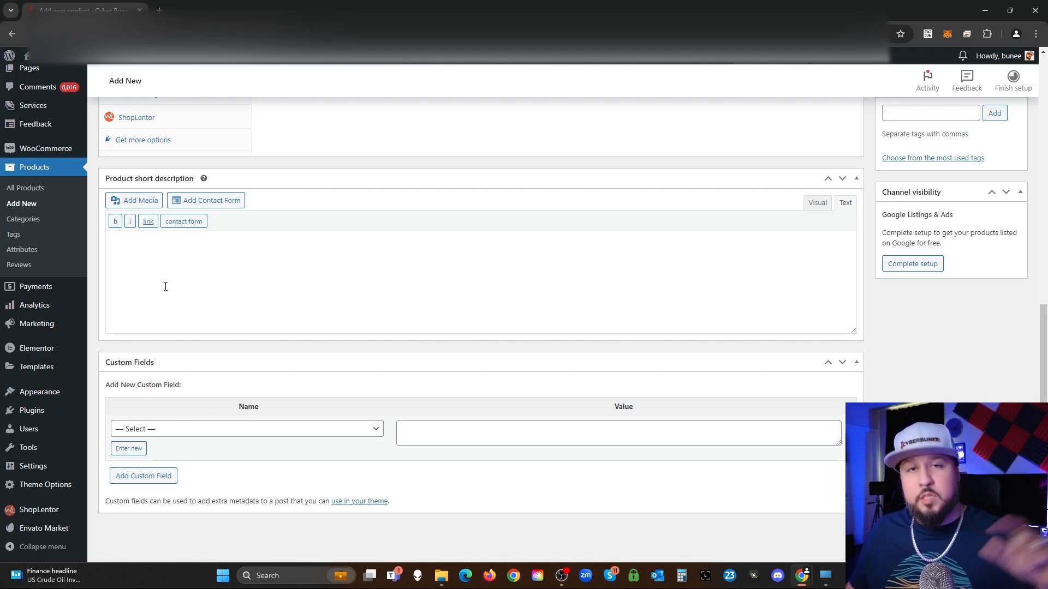
scroll(166, 287, "up", 10)
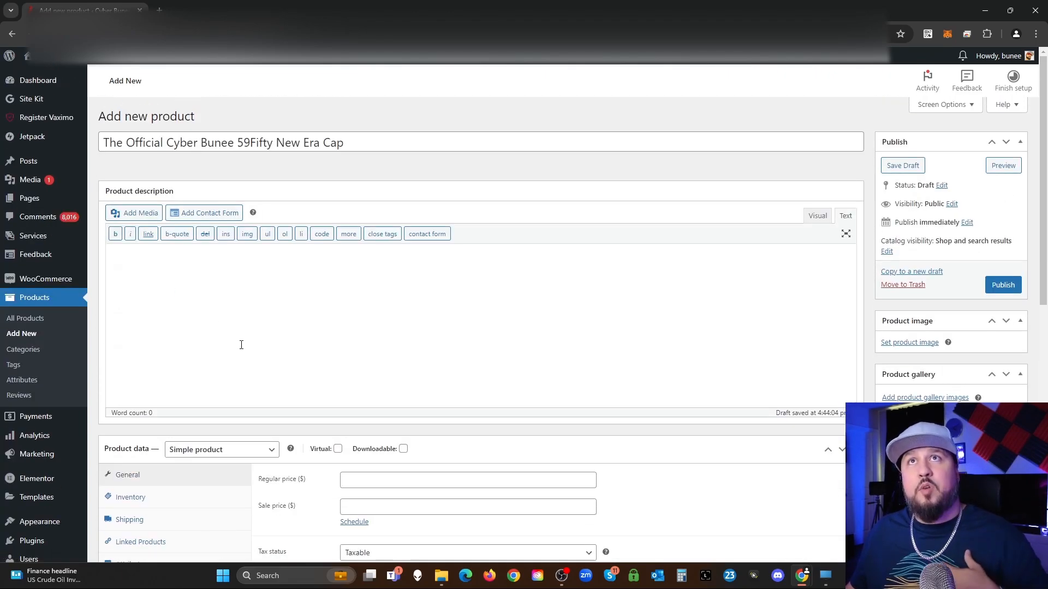
left_click(229, 342)
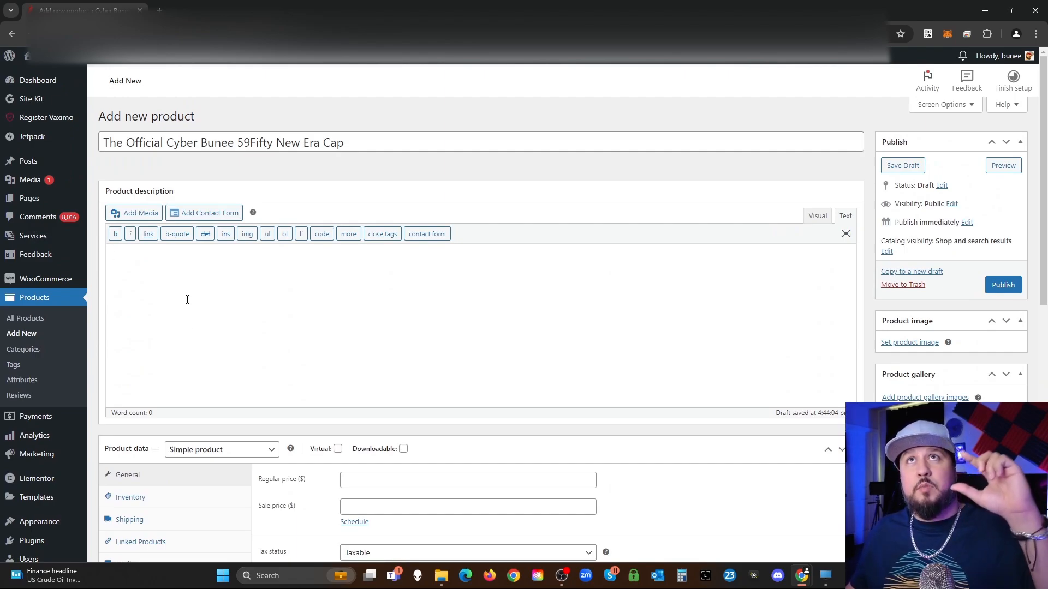
scroll(187, 300, "down", 10)
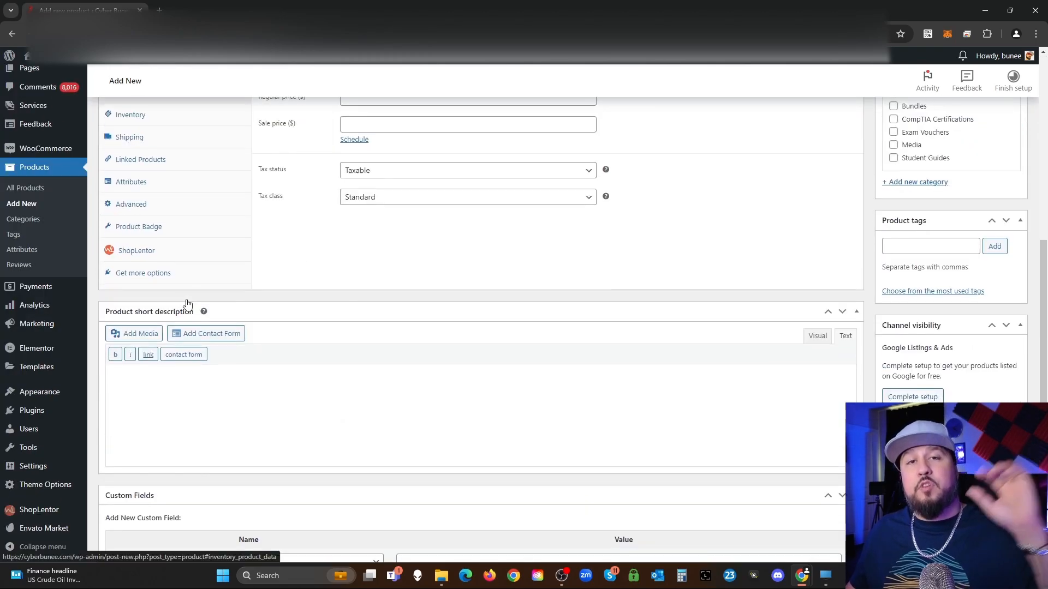
left_click(198, 303)
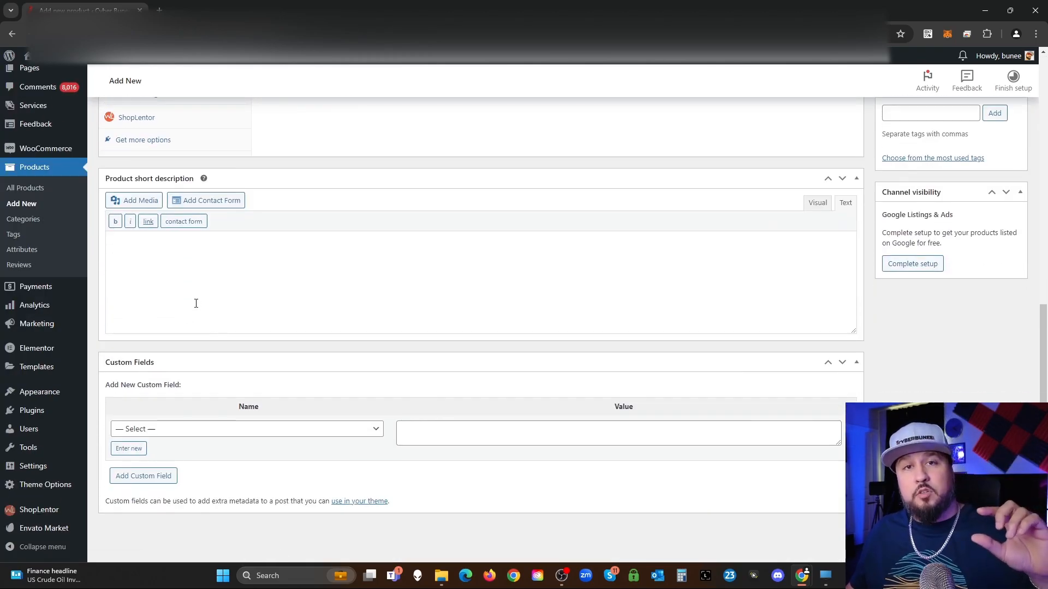
Make the cap a variable product and choose the Standard tax class.
scroll(196, 303, "up", 1)
scroll(440, 292, "up", 6)
scroll(440, 293, "down", 1)
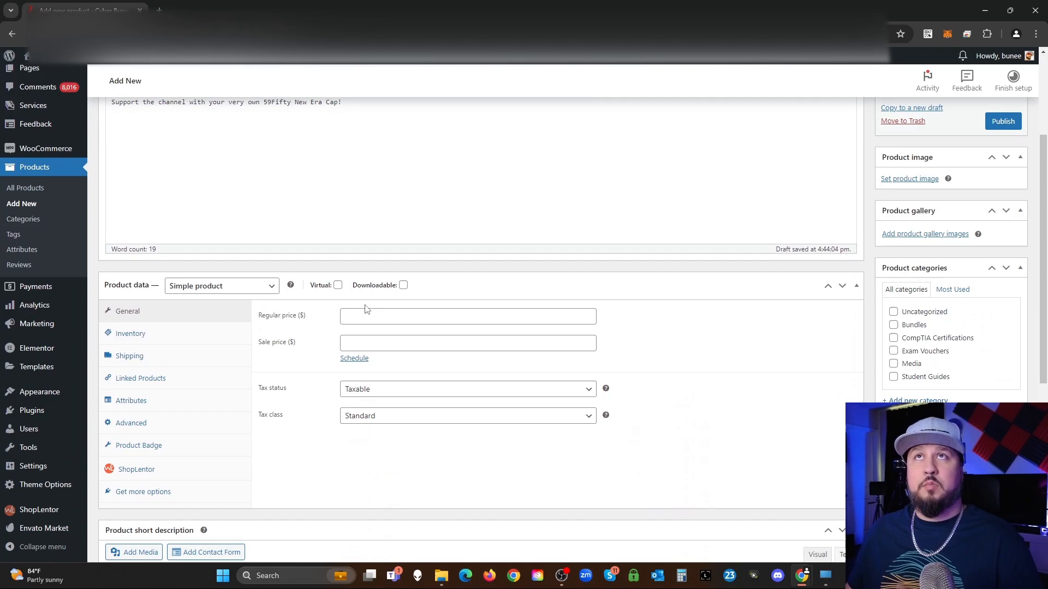
left_click(275, 288)
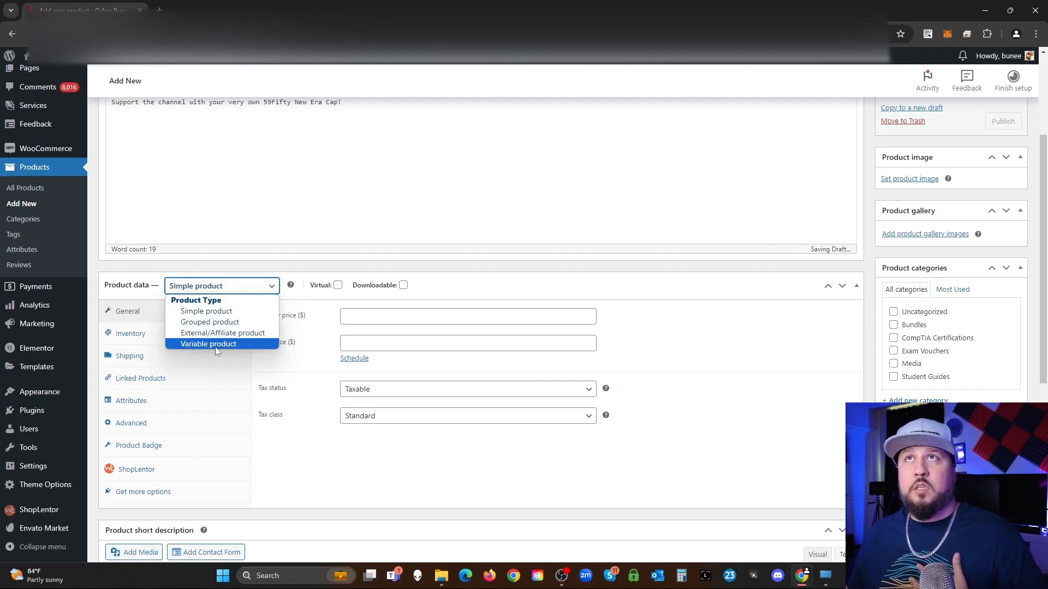
left_click(216, 345)
scroll(336, 459, "up", 2)
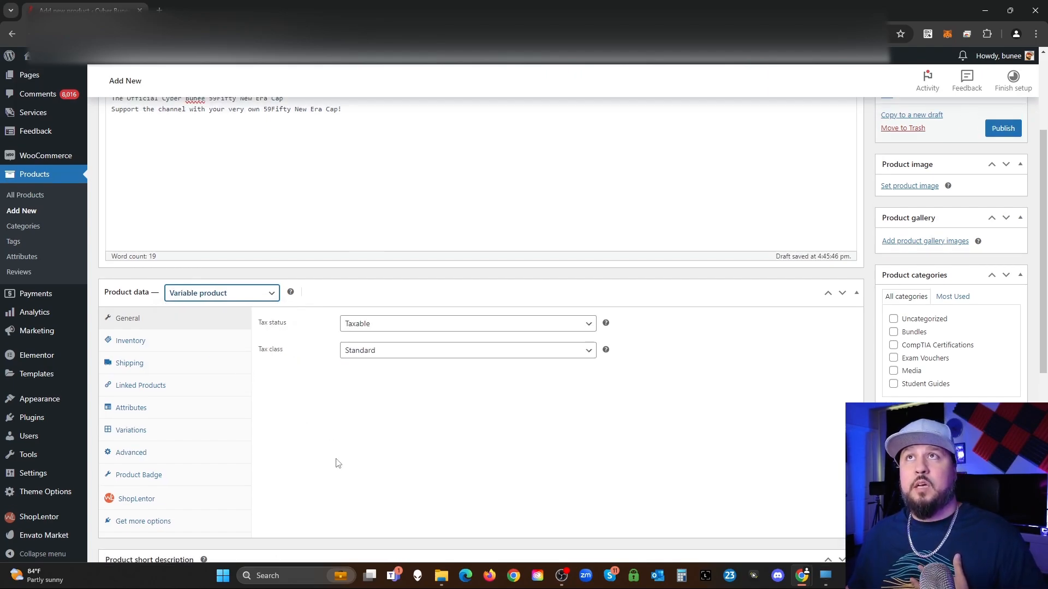
scroll(338, 458, "down", 2)
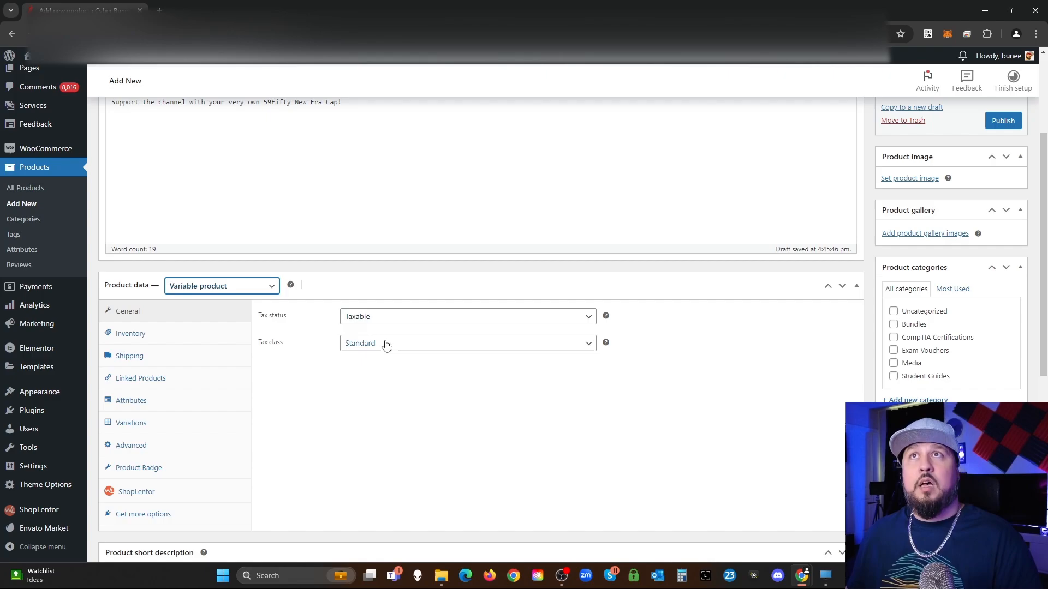
left_click(386, 344)
left_click(380, 359)
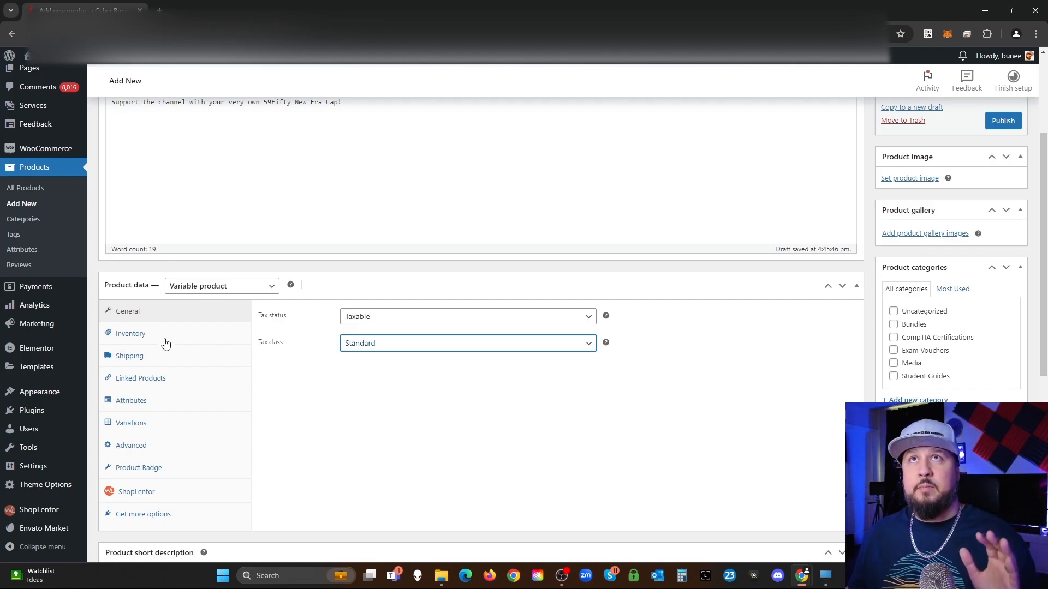
Try tracking the stock quantity in the product's inventory settings.
left_click(146, 335)
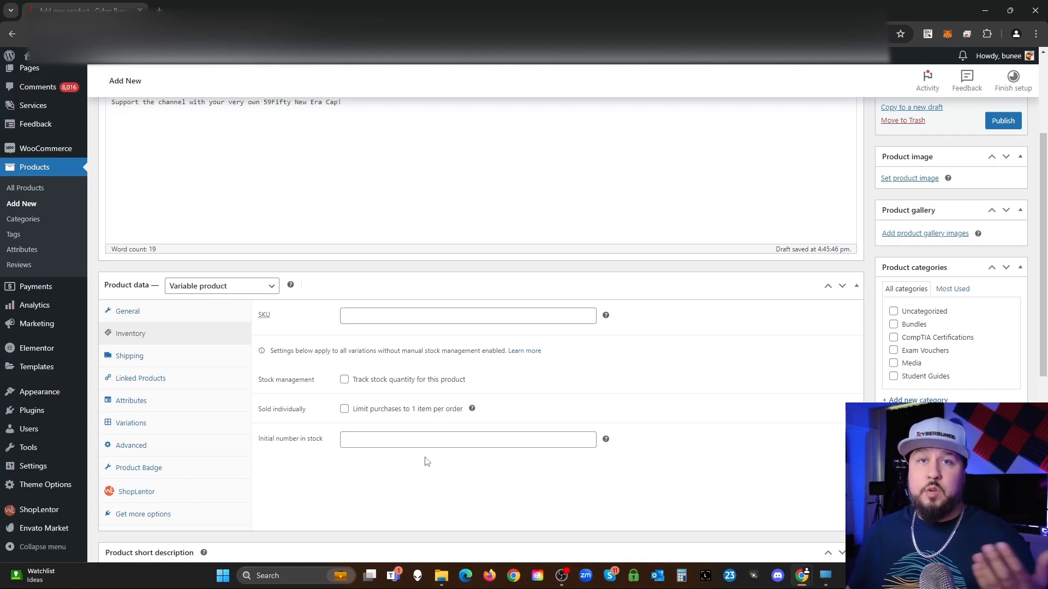
left_click(344, 380)
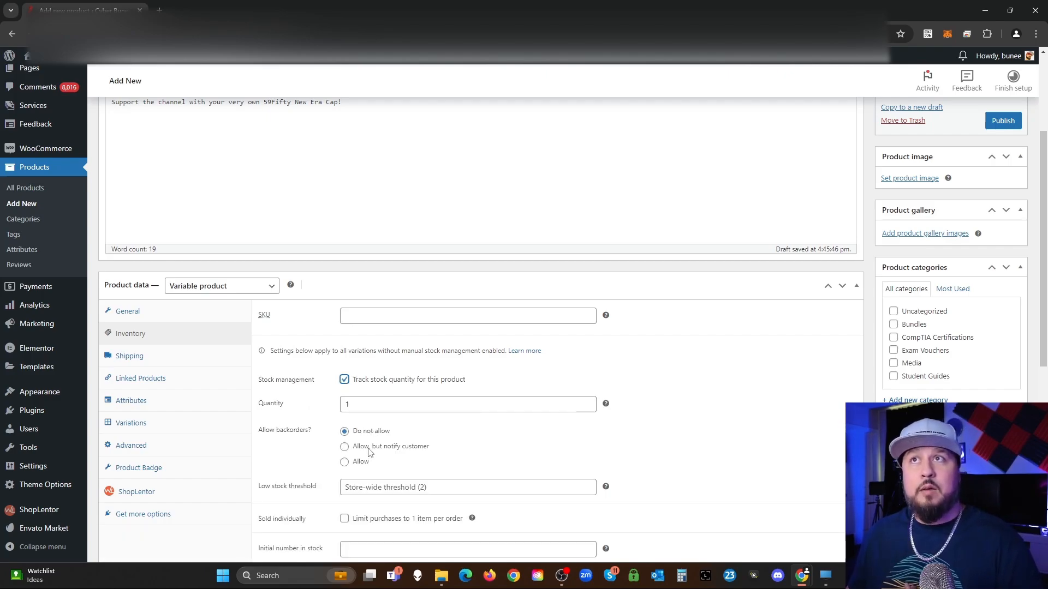
scroll(371, 450, "down", 1)
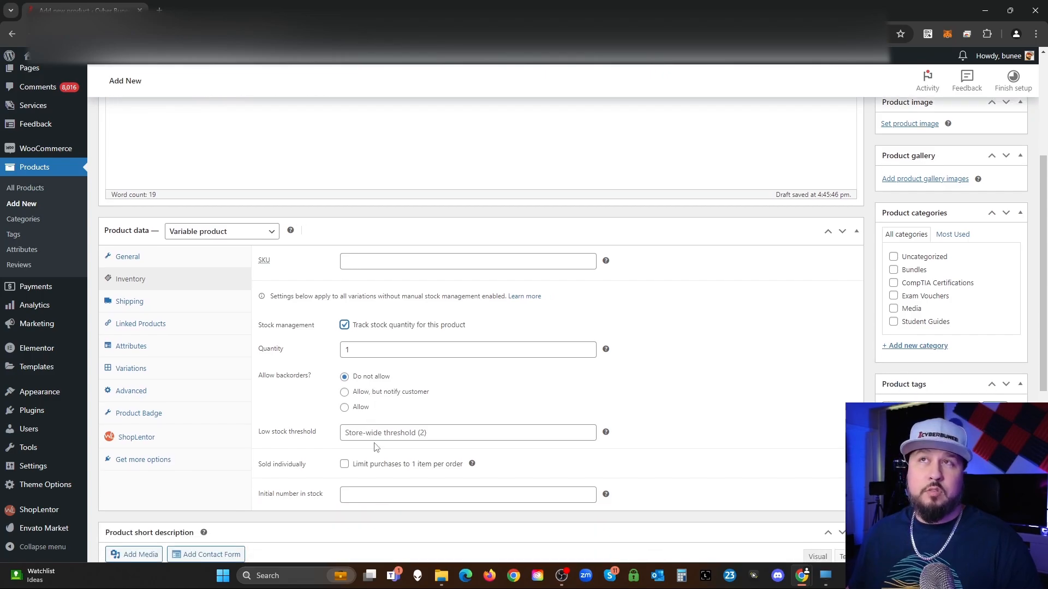
scroll(381, 429, "down", 1)
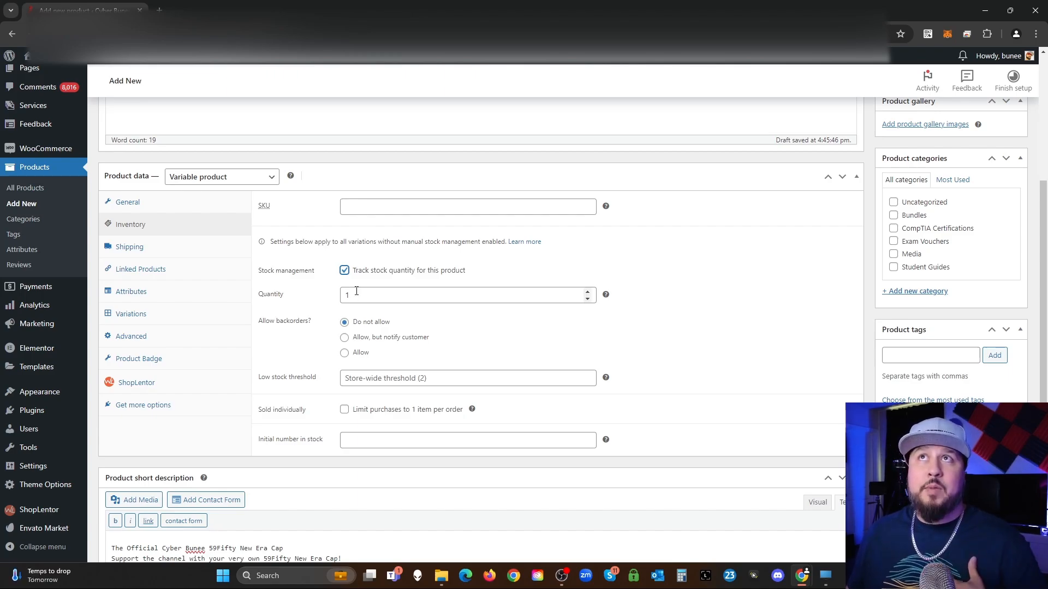
left_click(344, 272)
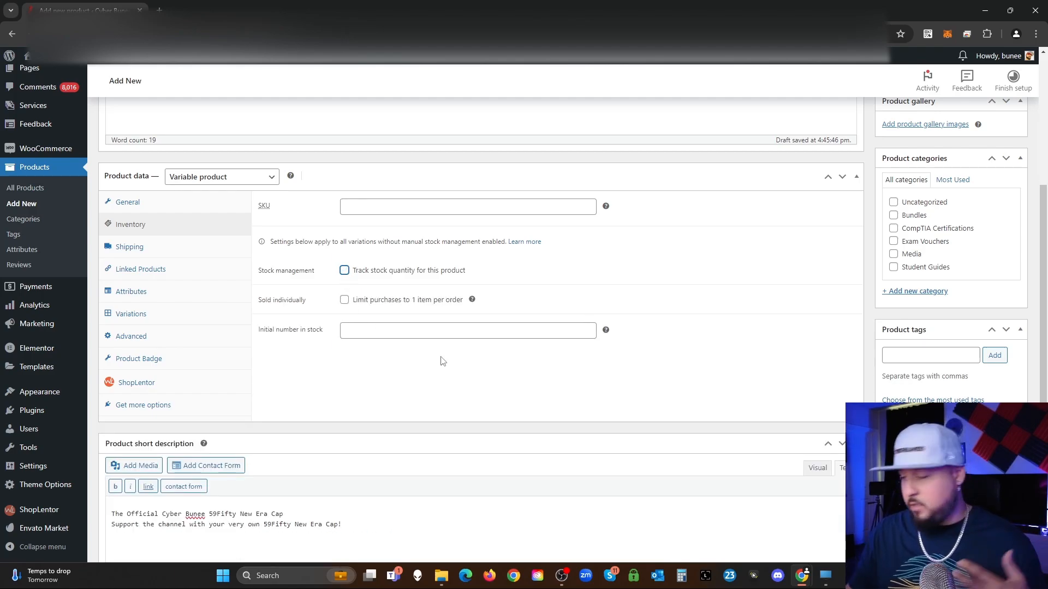
Set the cap's shipping weight to 2 lbs and its dimensions to 8 × 7 × 5 in.
left_click(131, 249)
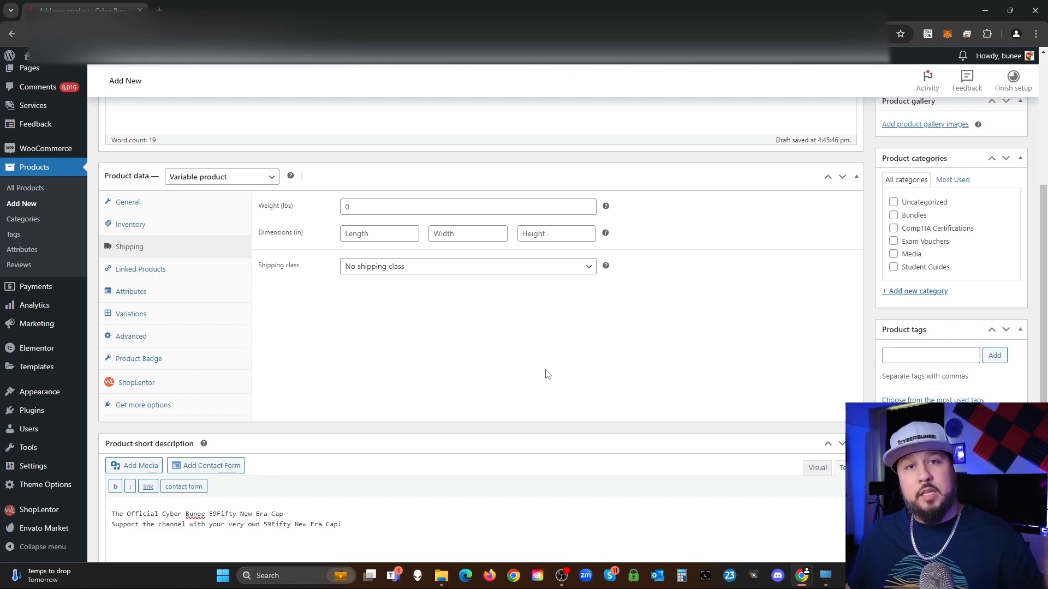
left_click(359, 210)
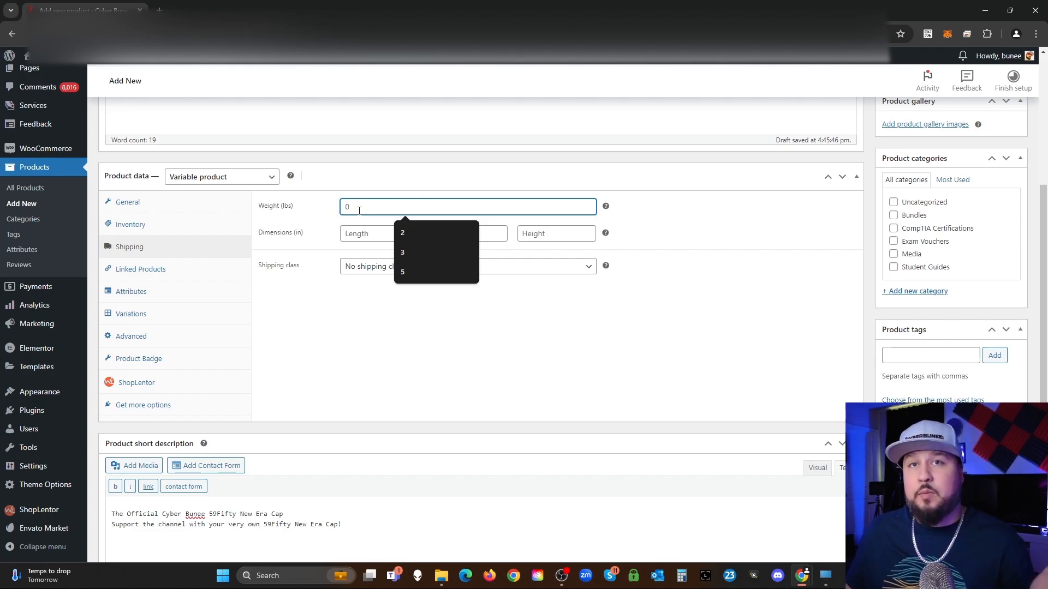
left_click(414, 230)
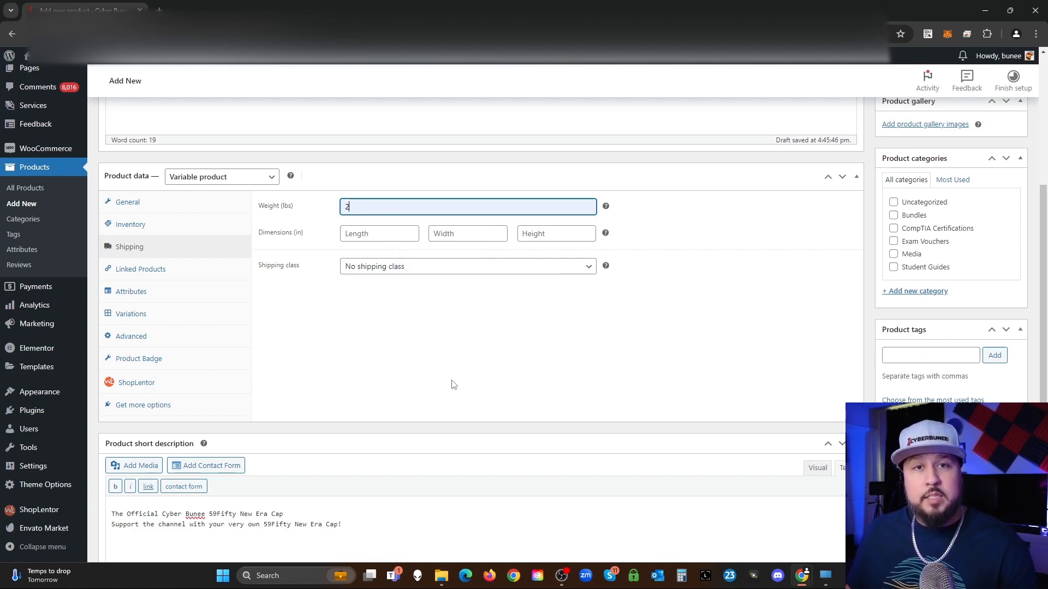
left_click(382, 234)
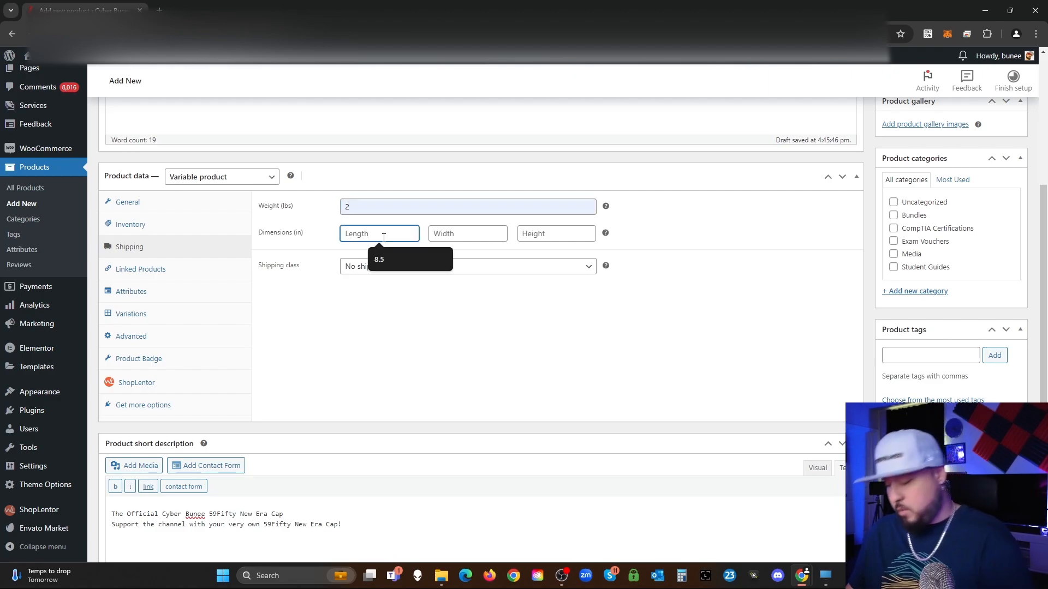
type("8")
key("Tab")
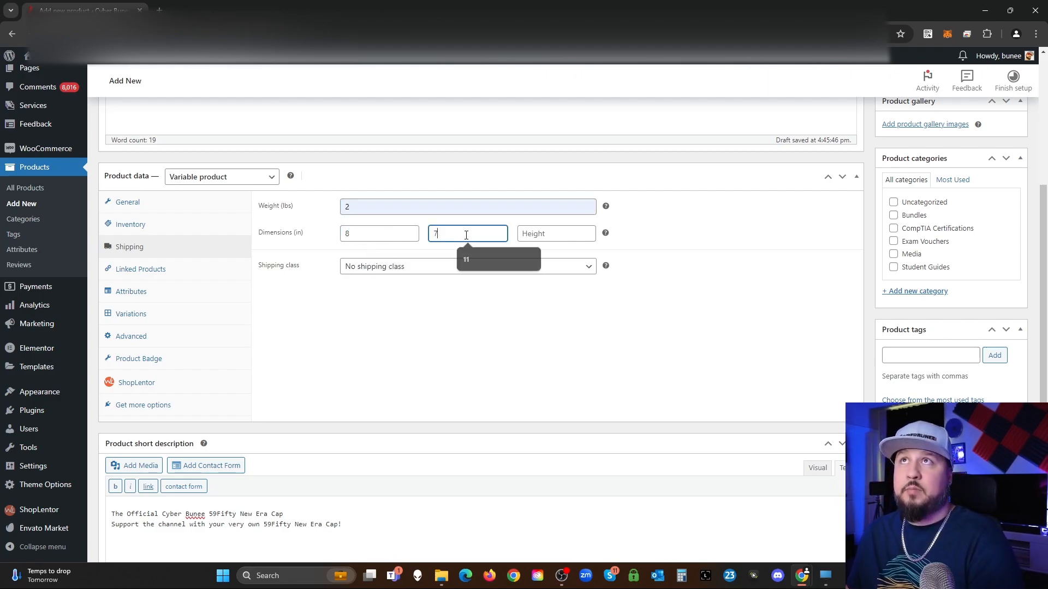
type("7")
left_click(532, 234)
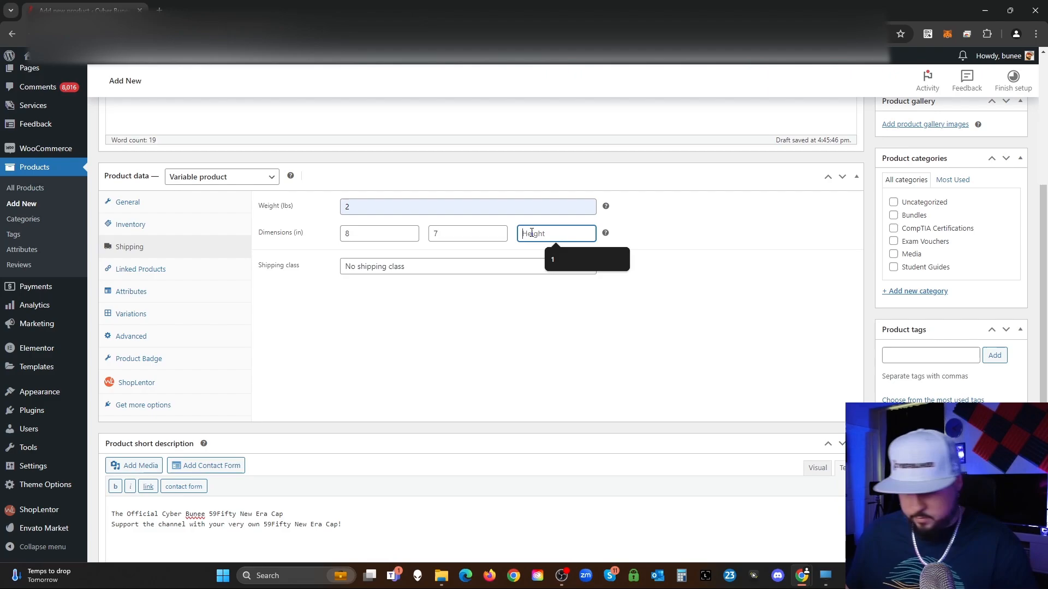
type("5")
left_click(511, 316)
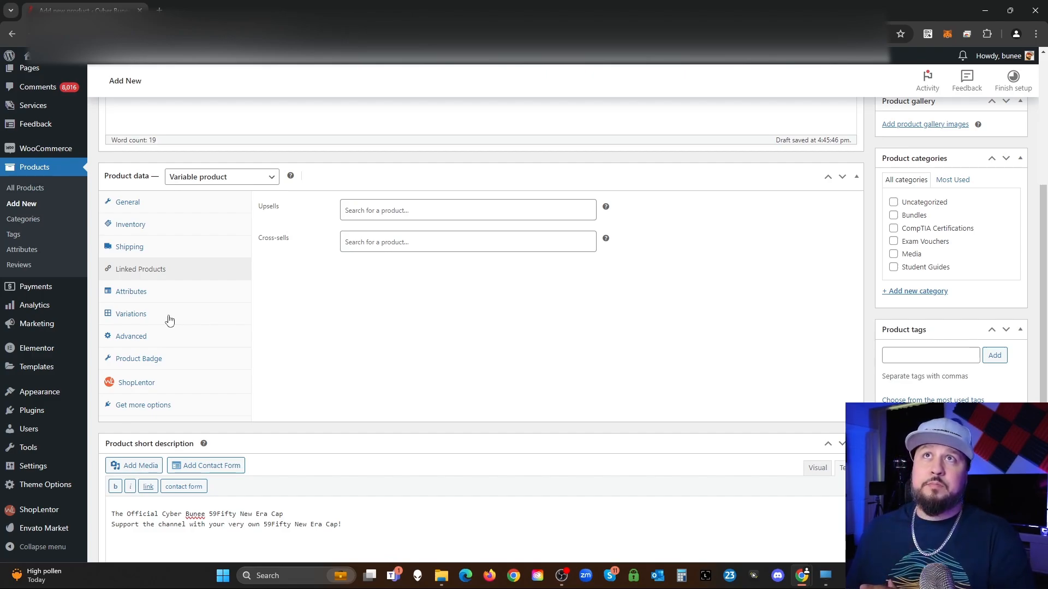
Name the new product attribute "size" and enter 7 and 8 as its values, separated by a vertical bar.
left_click(143, 293)
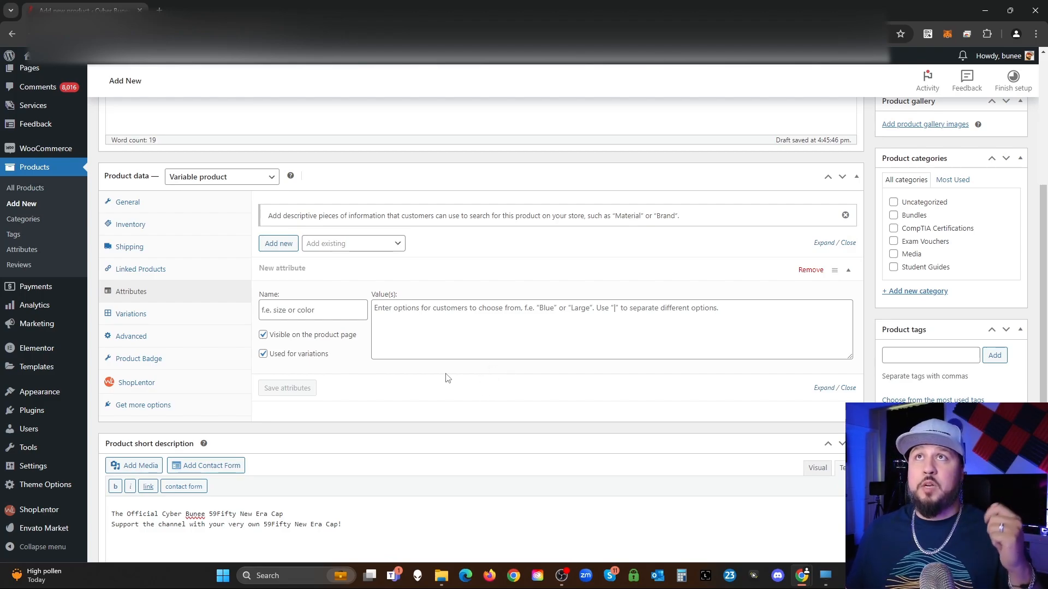
left_click(296, 310)
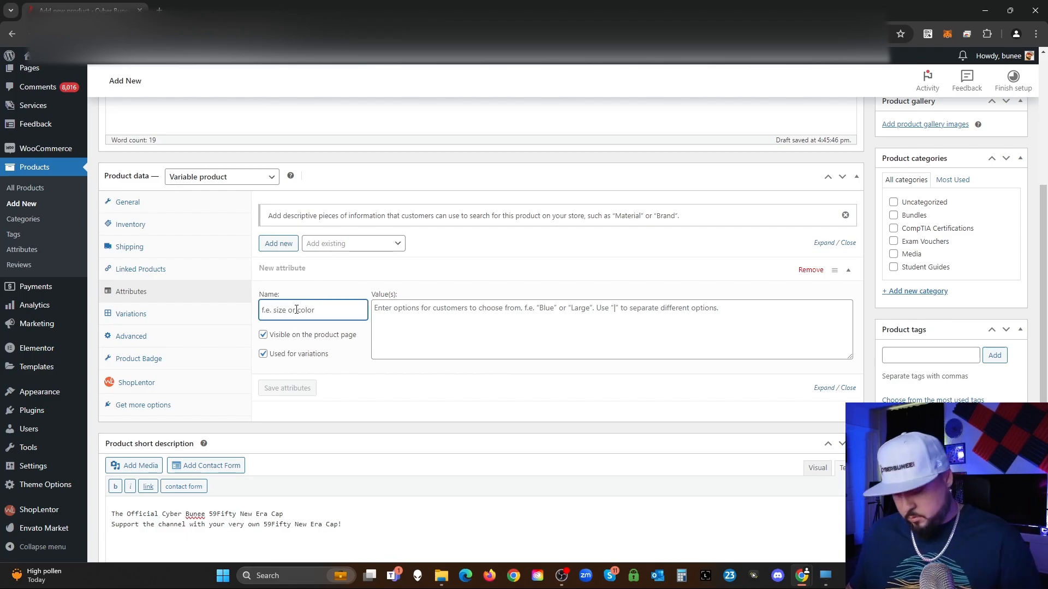
type("size")
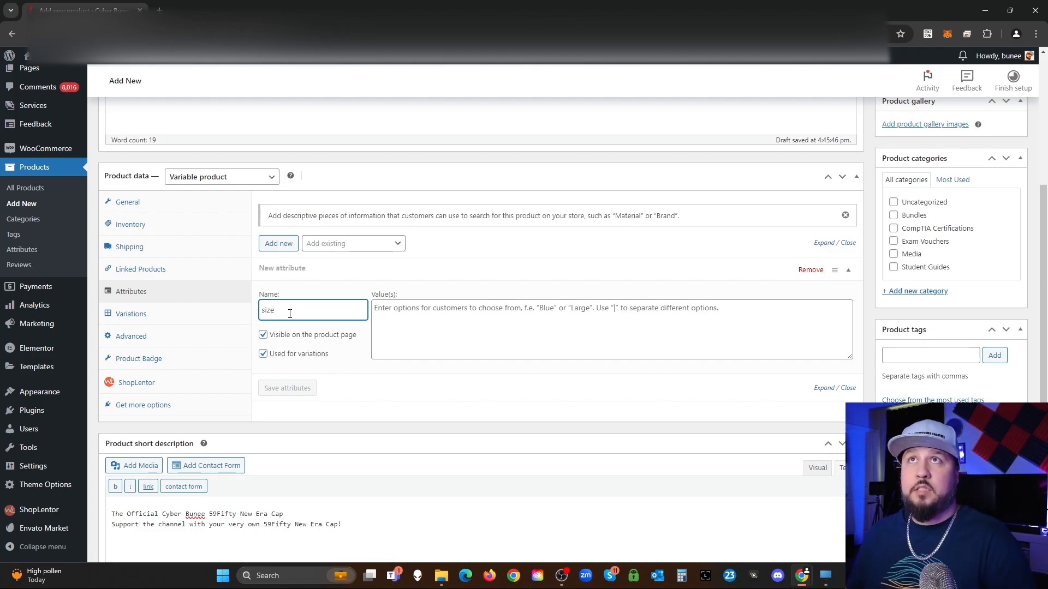
left_click(415, 331)
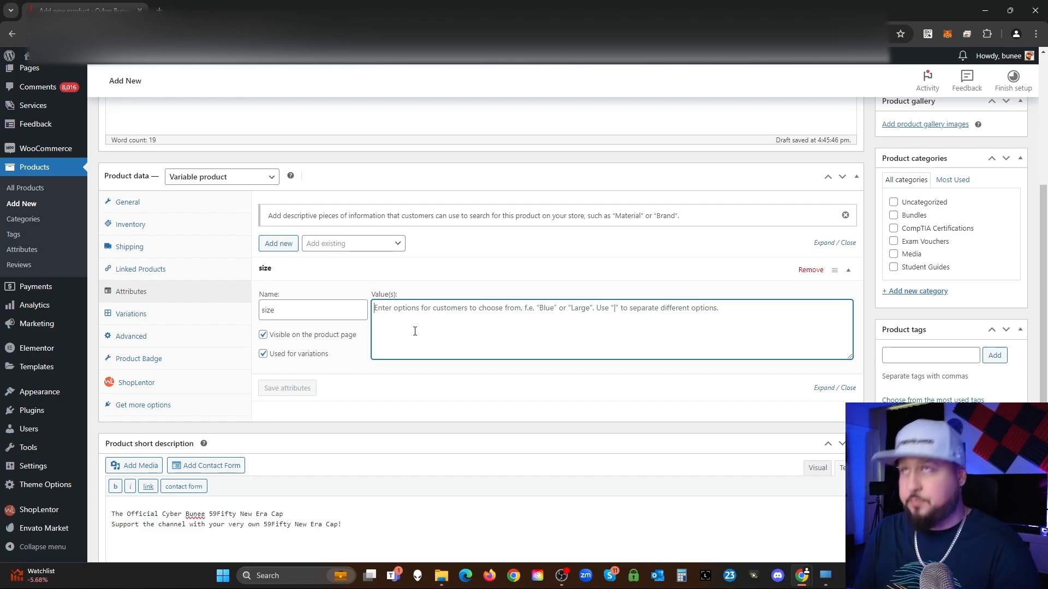
type("7")
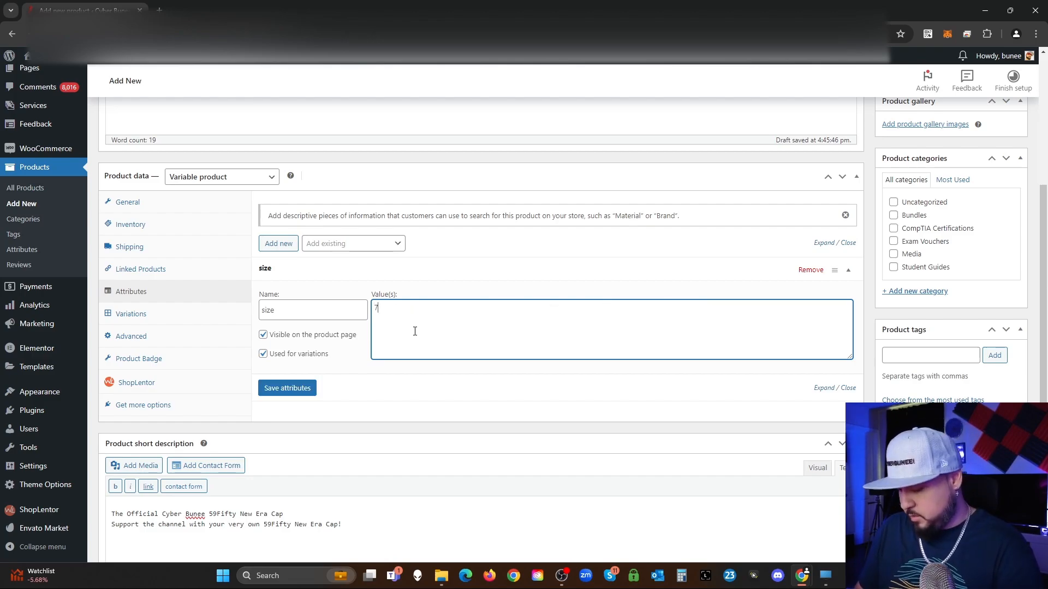
type("|8")
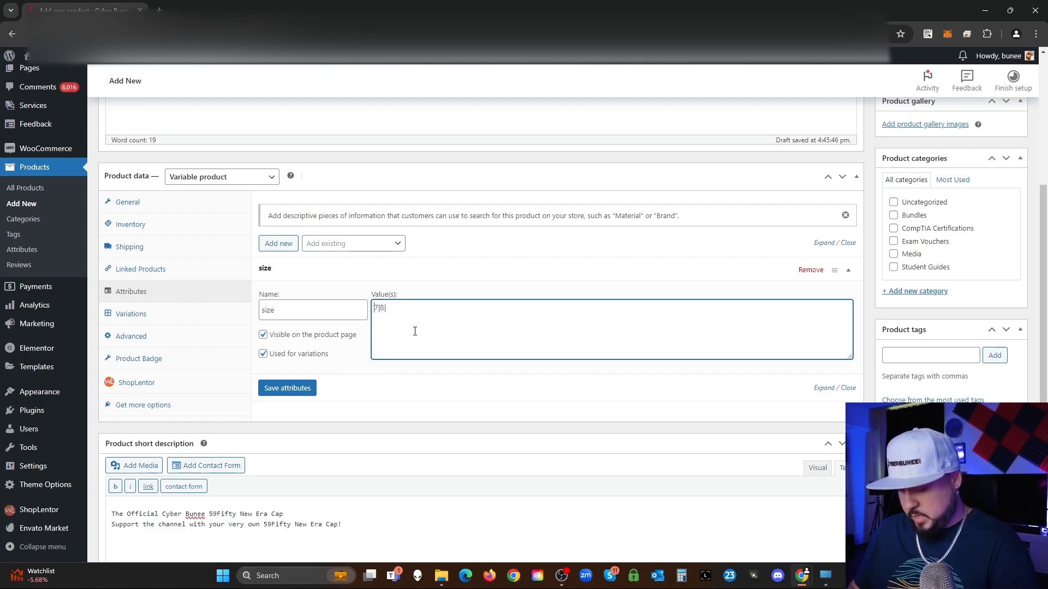
Insert the sizes 6-1/2 and 6-3/4 ahead of 7 in the size attribute's values, separated by vertical bars.
type("6")
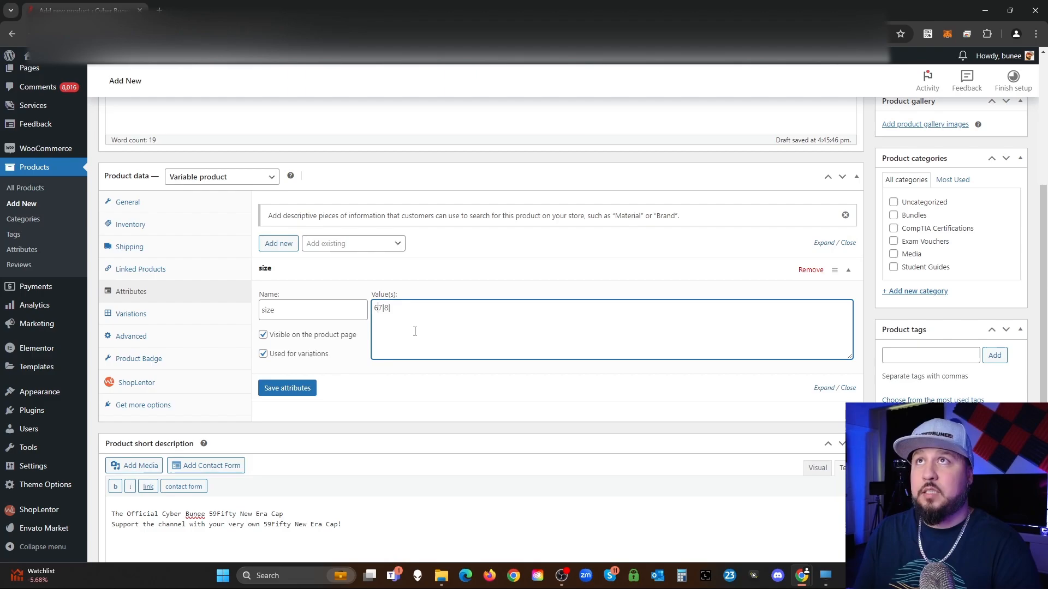
type("-1/2")
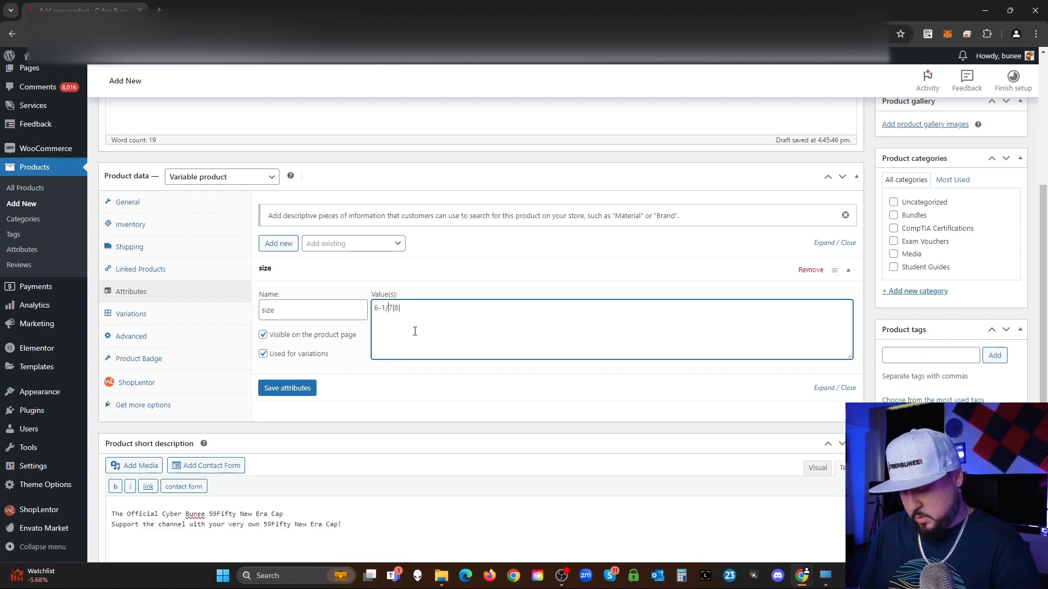
type("|")
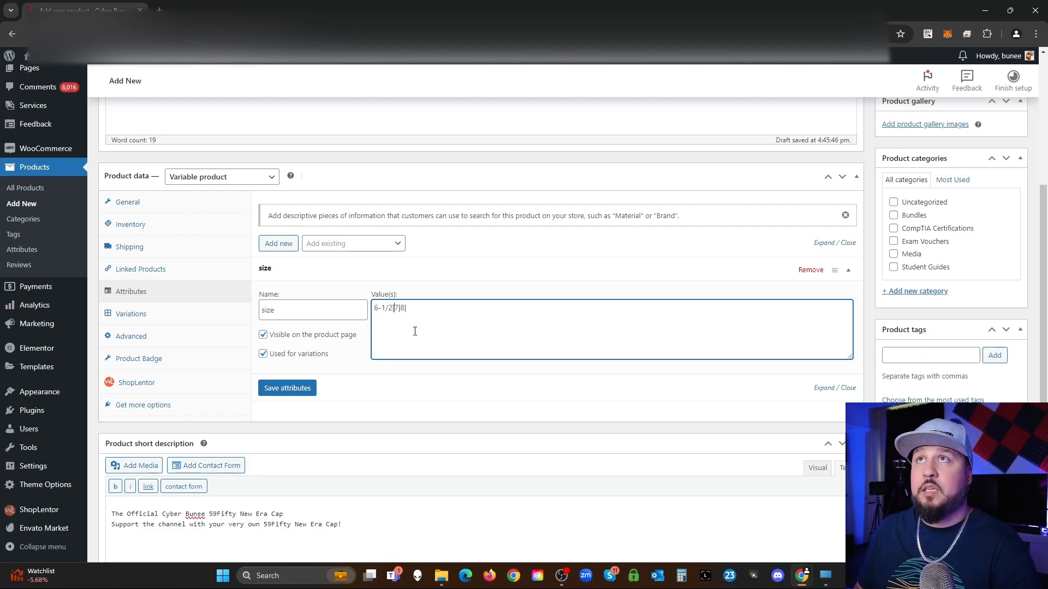
type("6")
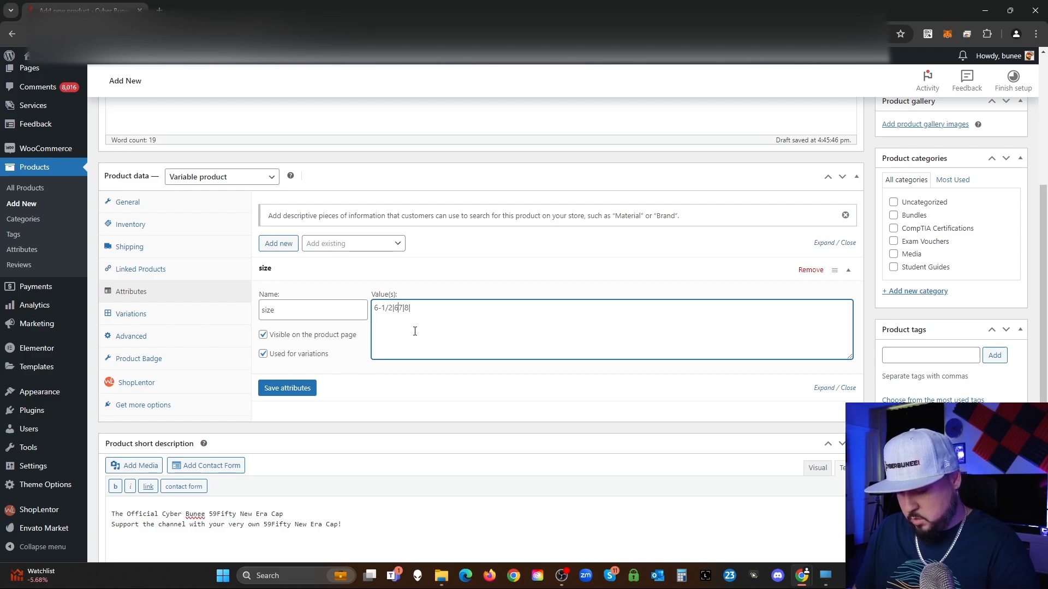
type("-")
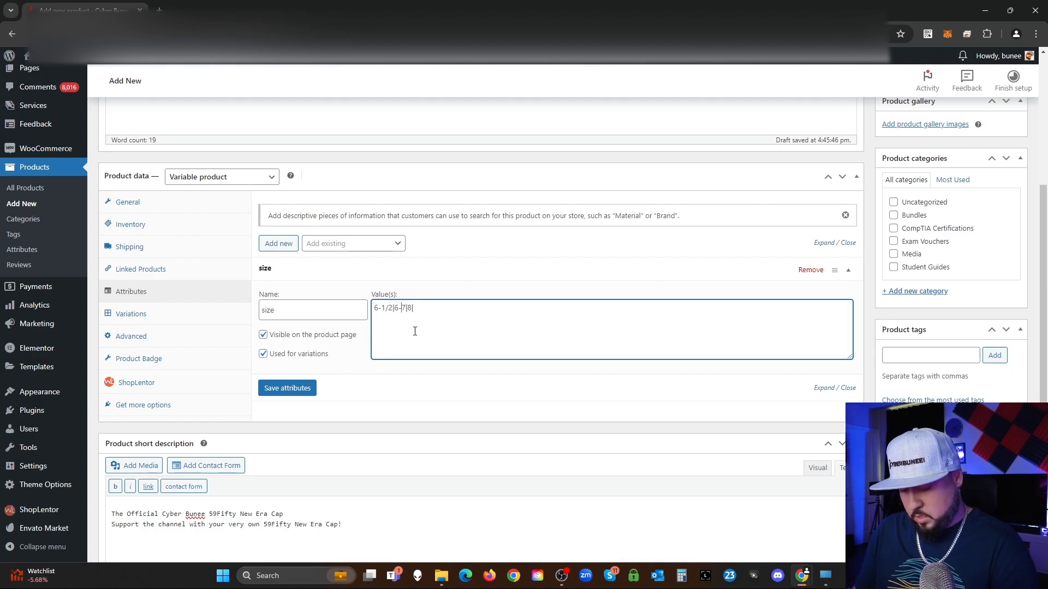
type("3/4")
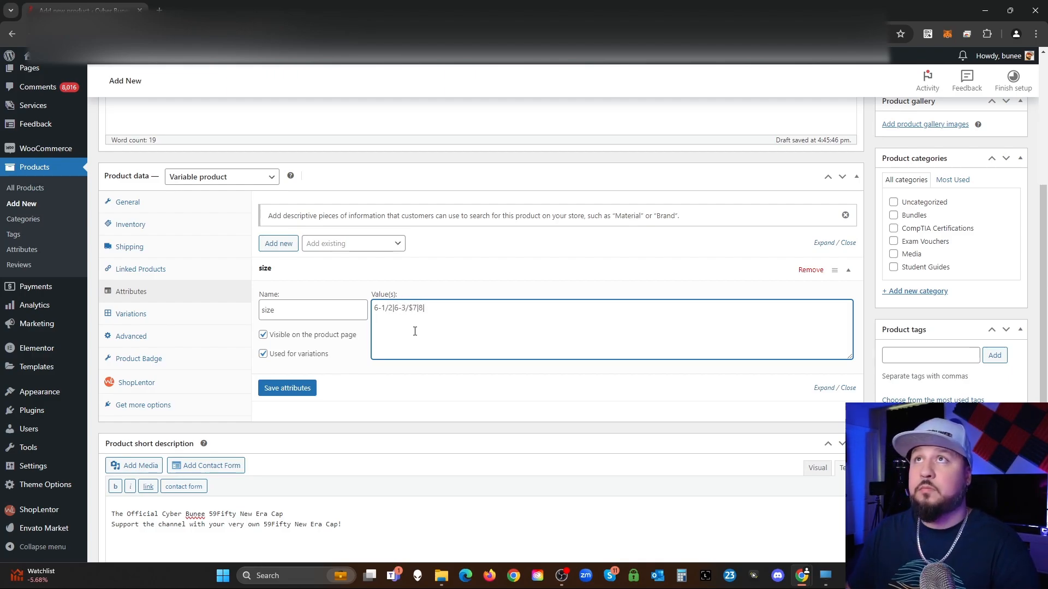
type("|")
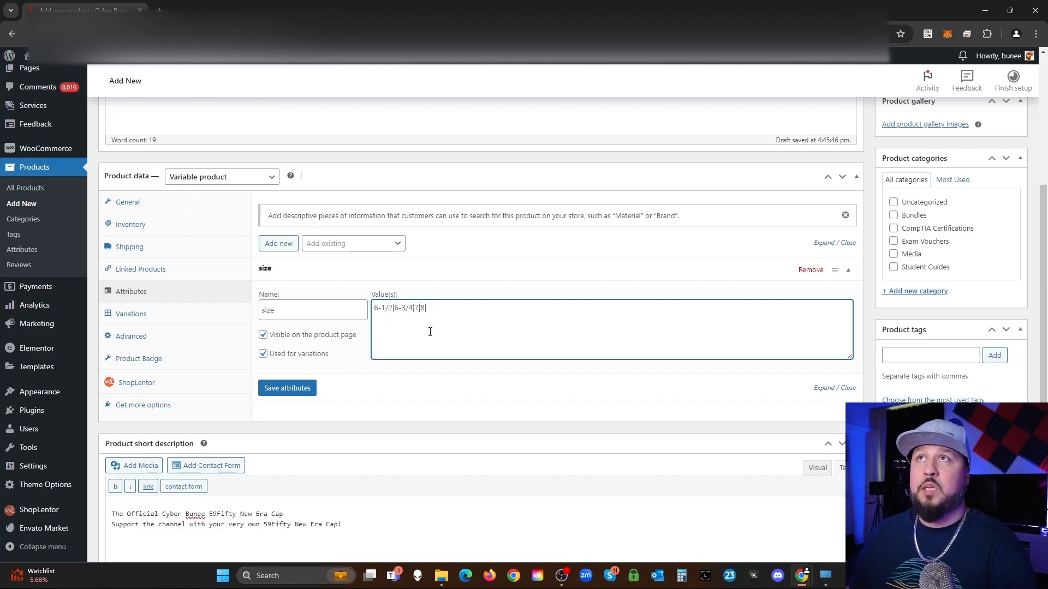
Insert the size 7-5/8 between 7 and 8 and save the size attribute.
type("7")
type("-5/")
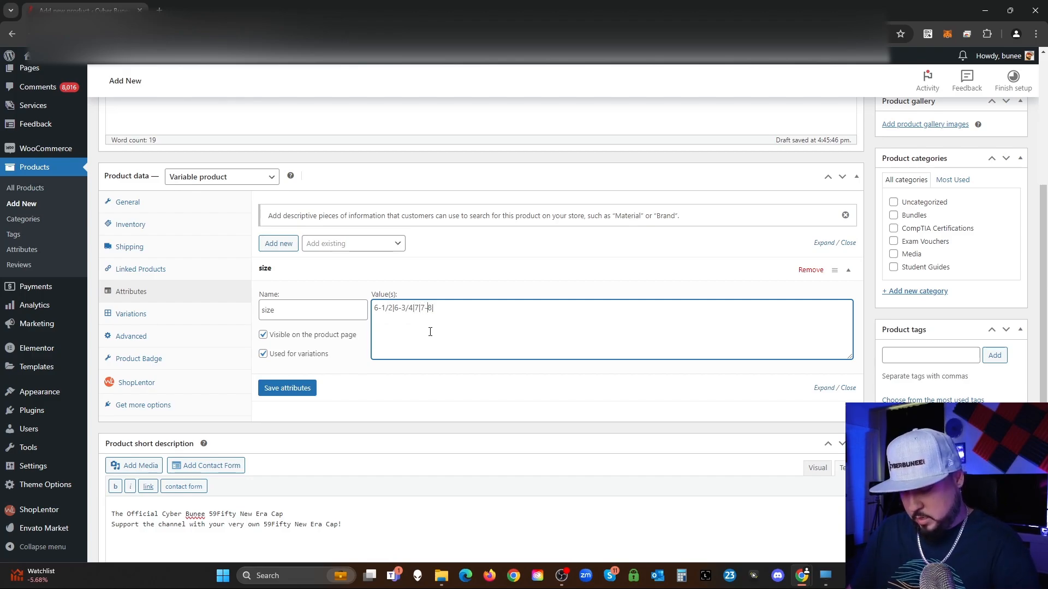
type("8|")
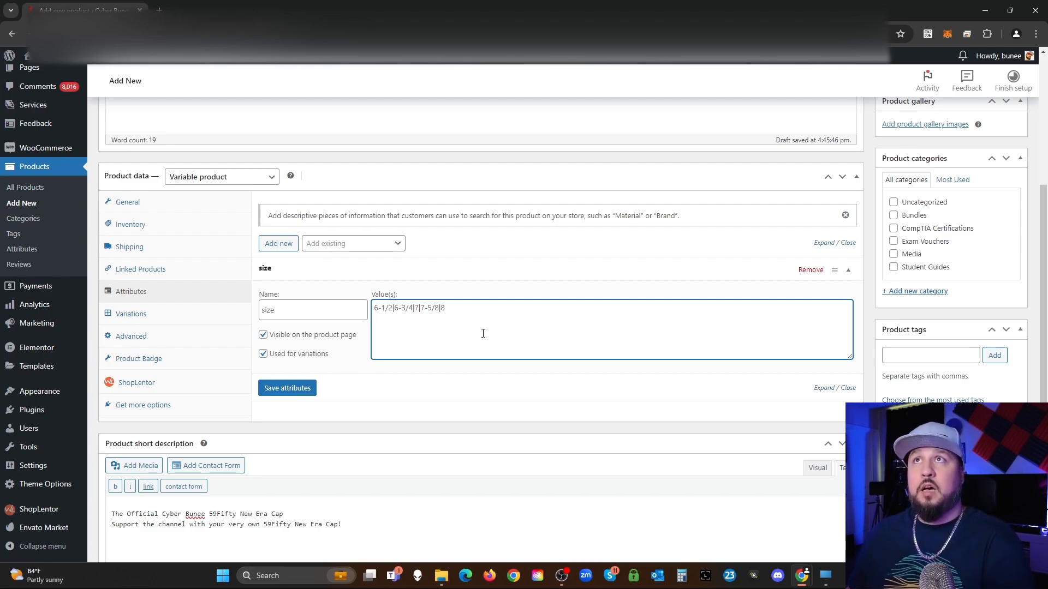
left_click(301, 391)
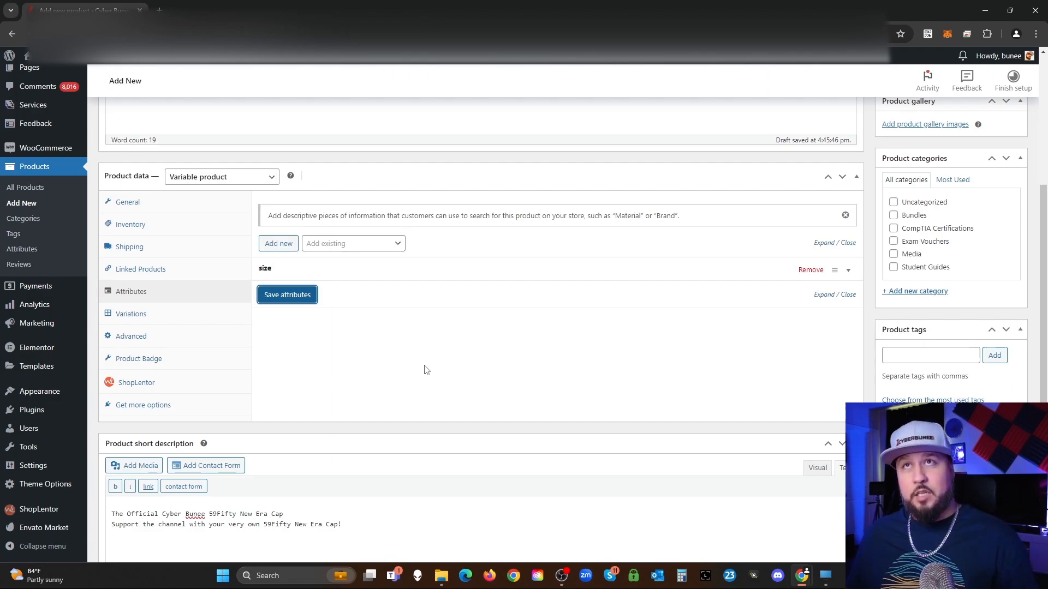
Add and save a second attribute "color" with the values red|black|white|light grey|yellow.
left_click(281, 242)
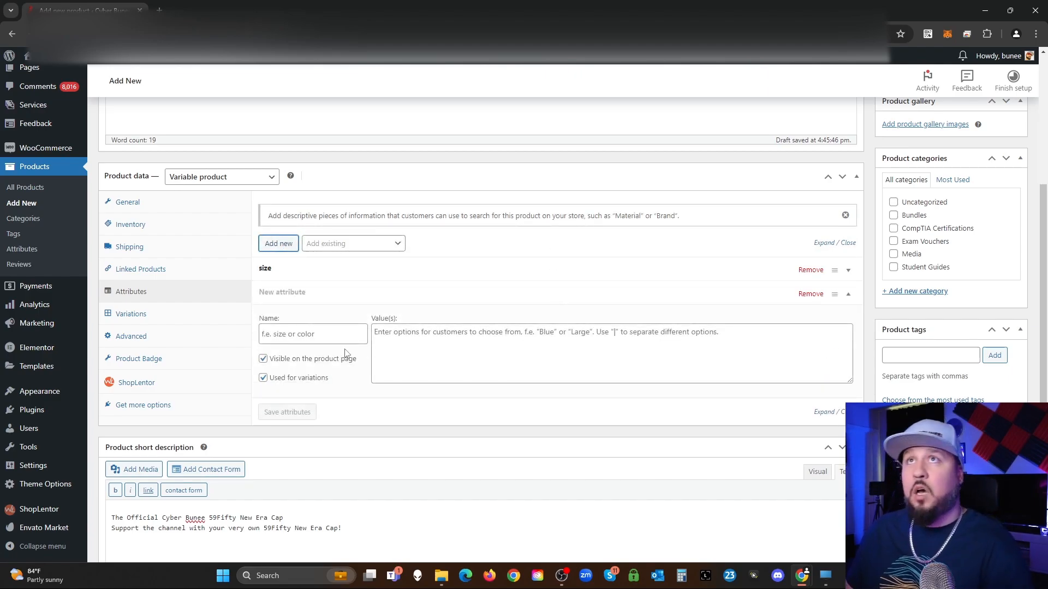
left_click(308, 338)
type("color")
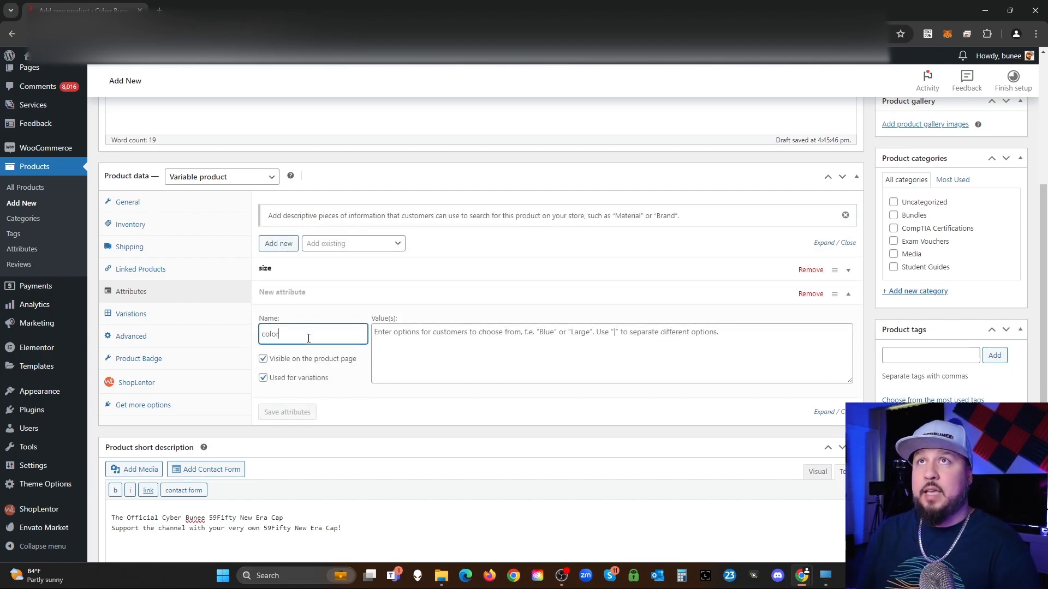
key("Tab")
type("re")
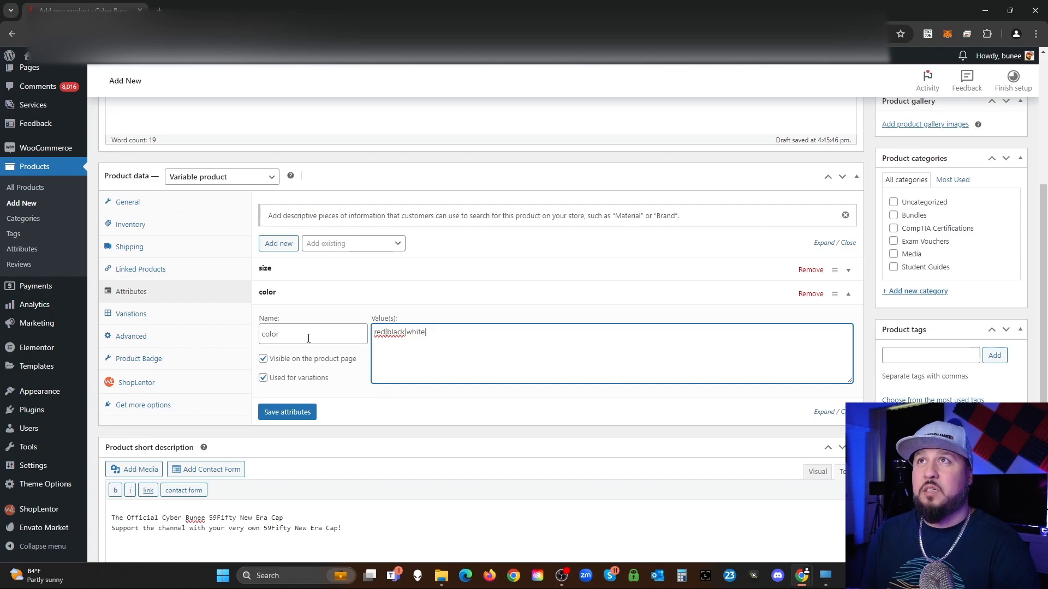
type("light grey|")
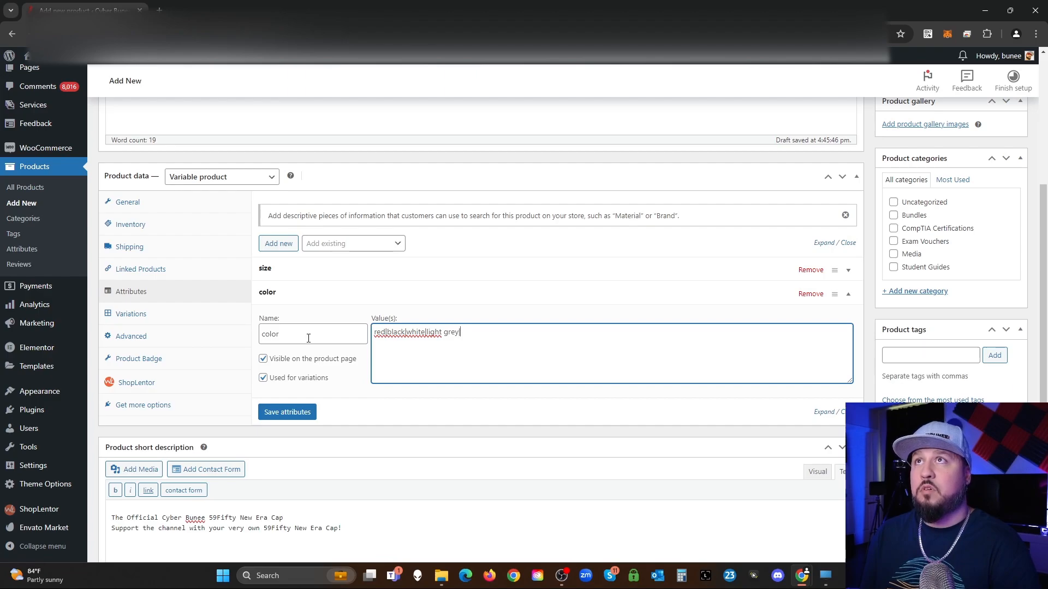
type("yello")
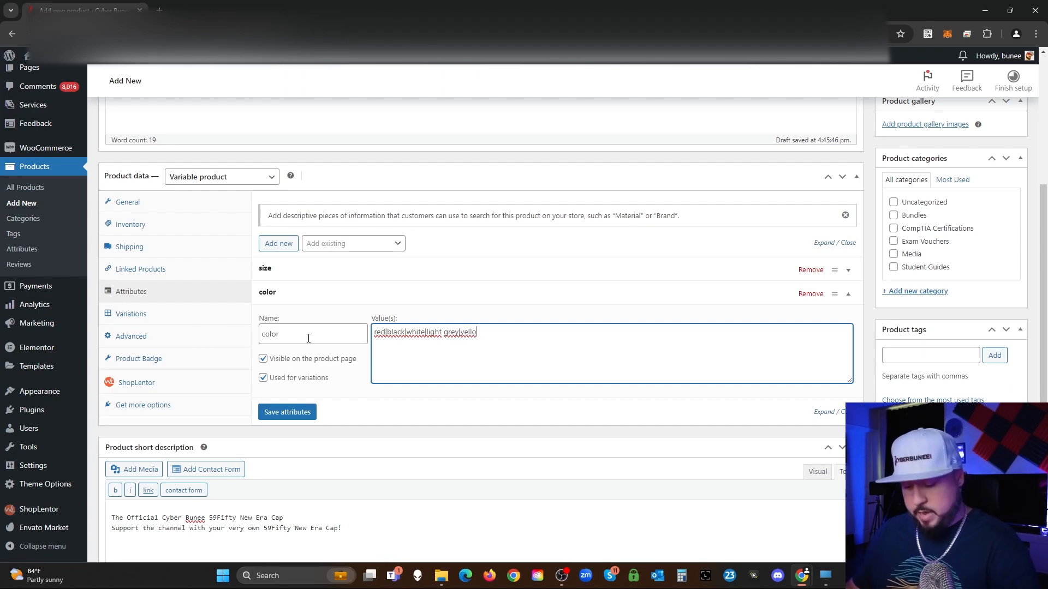
type("w")
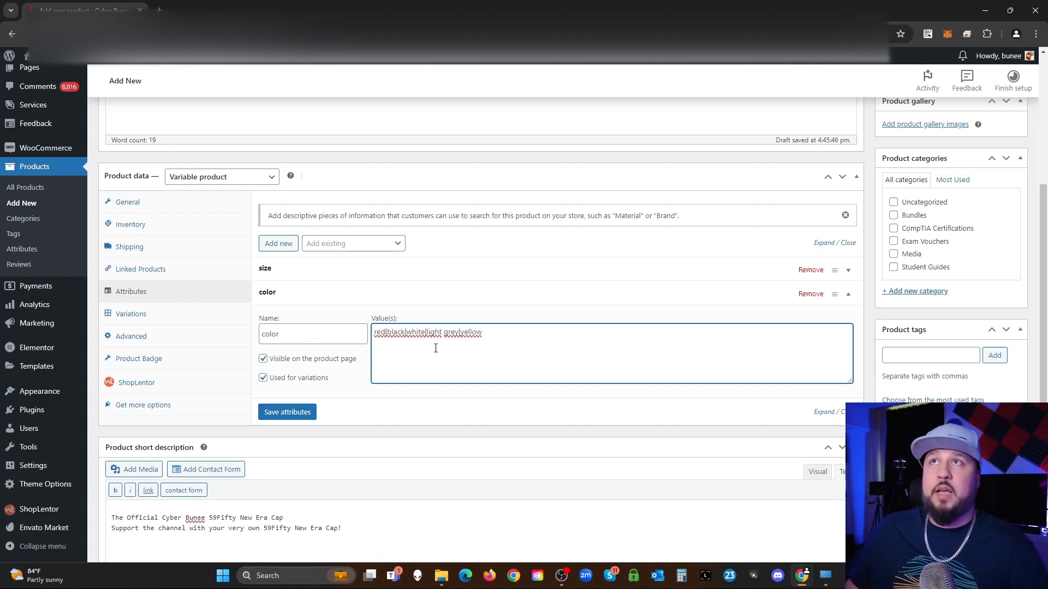
left_click(289, 413)
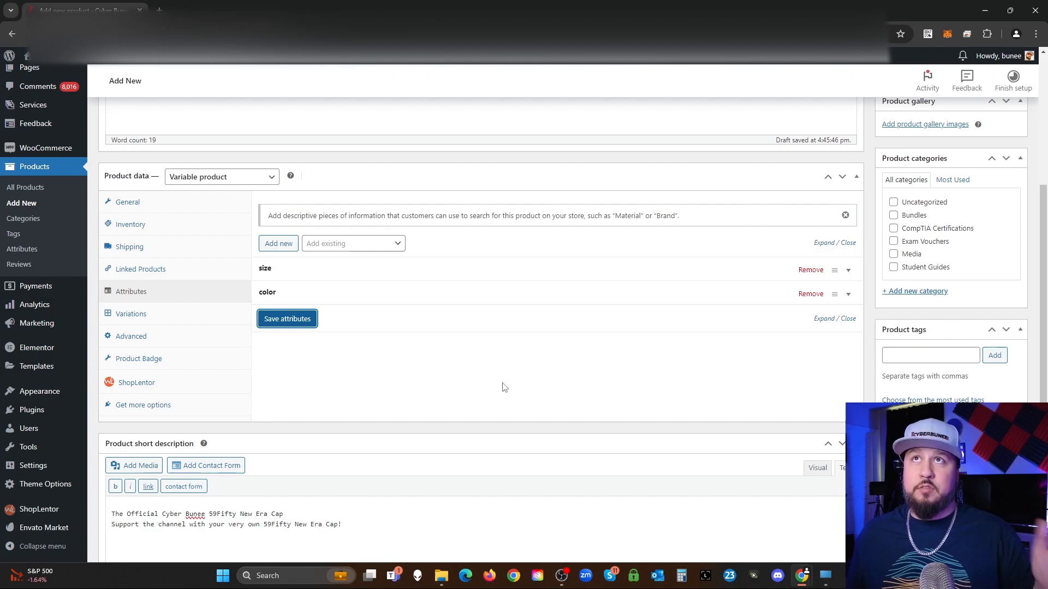
Generate the product variations from all size and color combinations and look through the generated list.
left_click(124, 315)
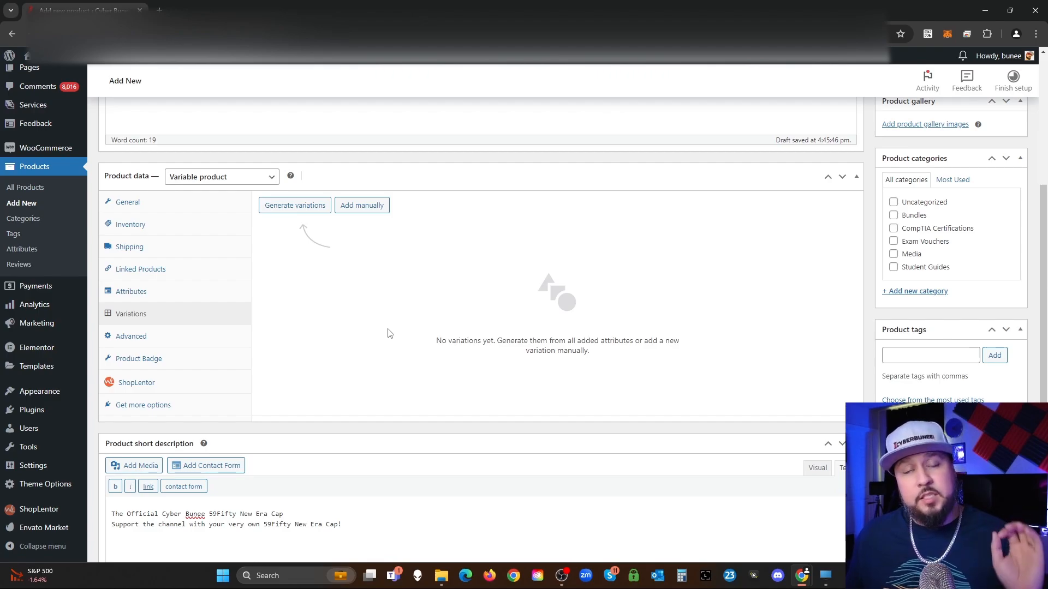
left_click(367, 212)
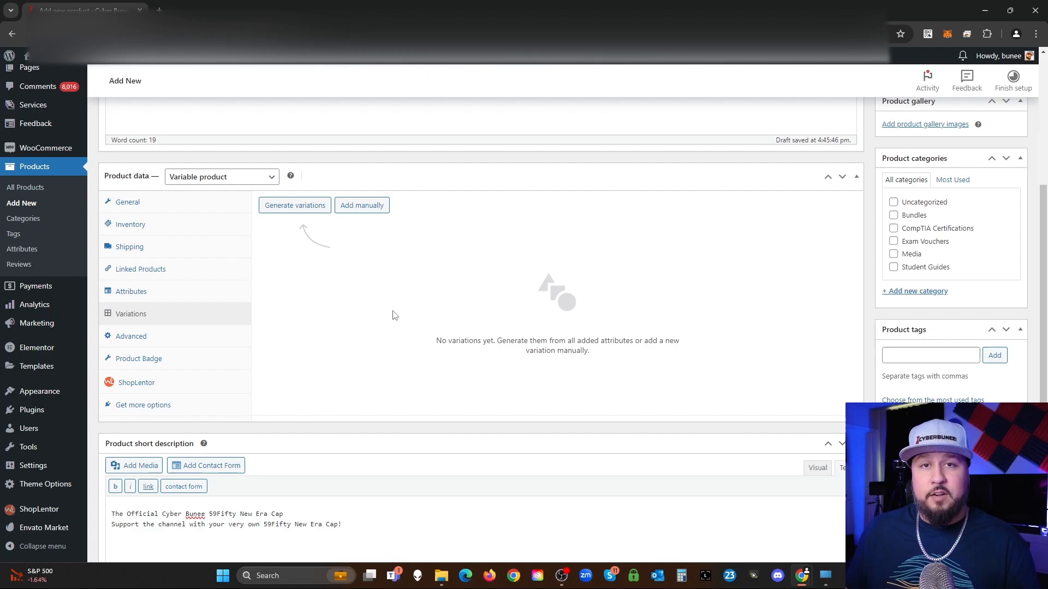
left_click(281, 211)
key("Return")
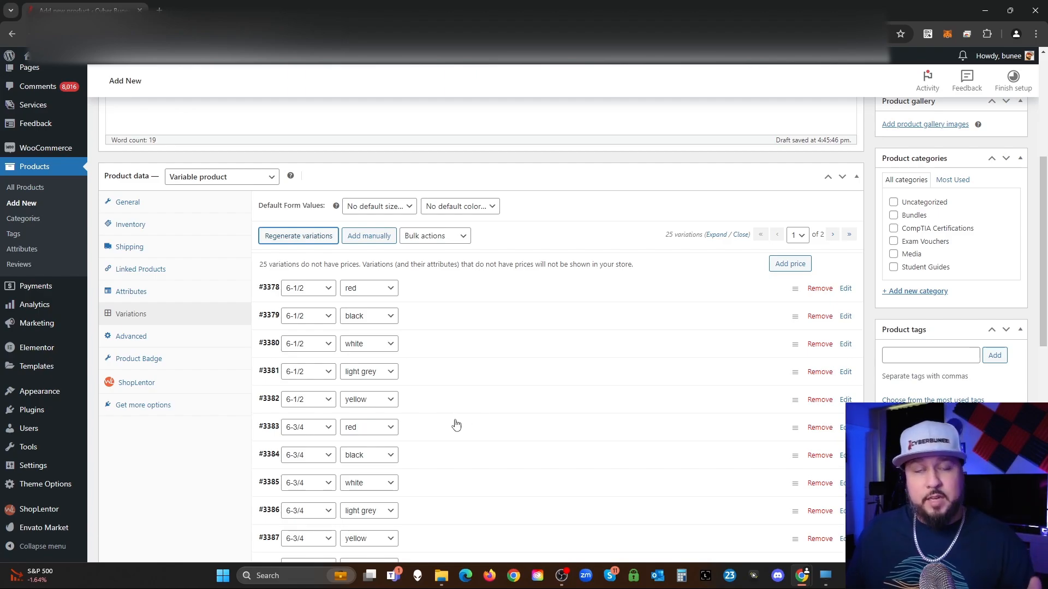
scroll(469, 418, "down", 5)
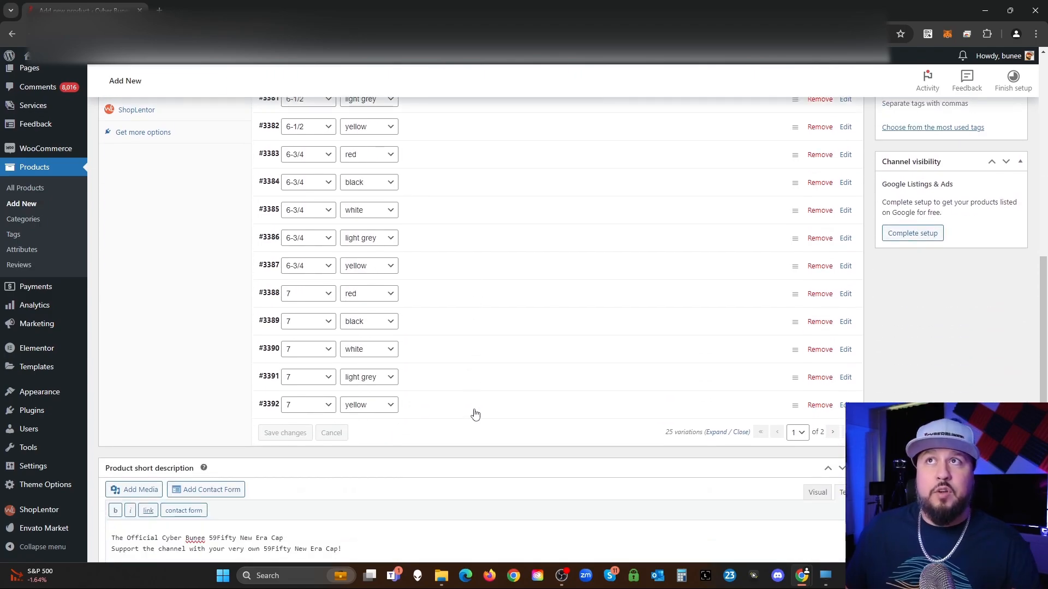
scroll(475, 414, "up", 1)
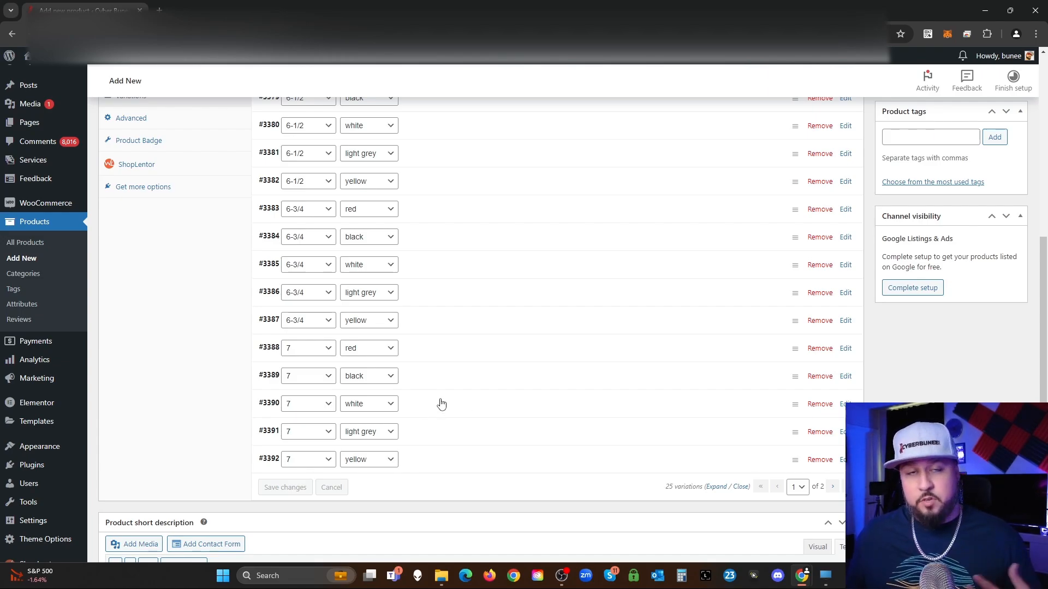
Enable stock management on the size 7 red variation to examine its stock fields, switch it off again and collapse the variation.
scroll(427, 429, "up", 2)
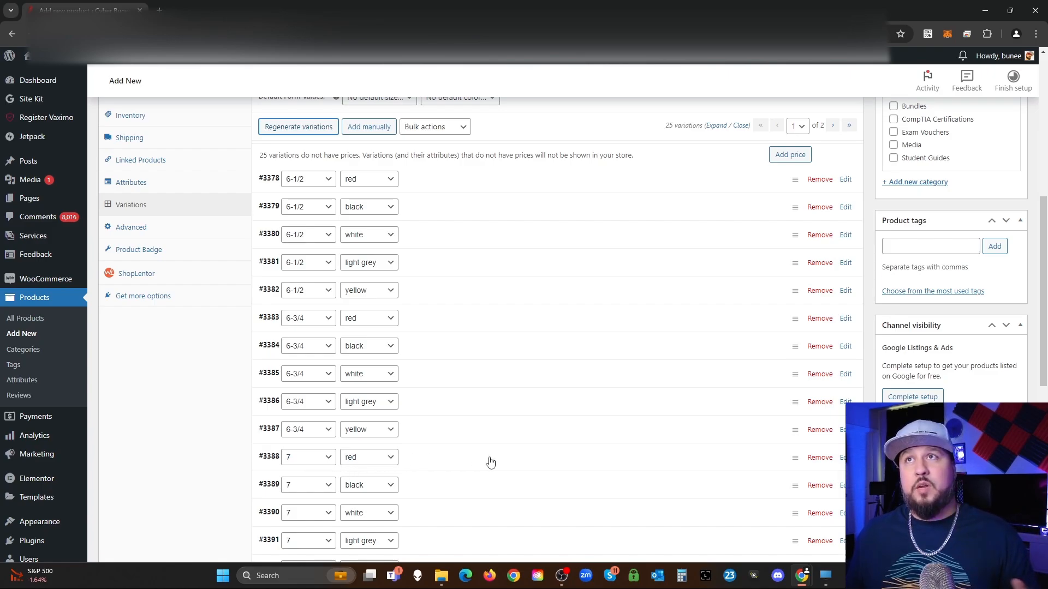
left_click(845, 457)
scroll(564, 370, "down", 4)
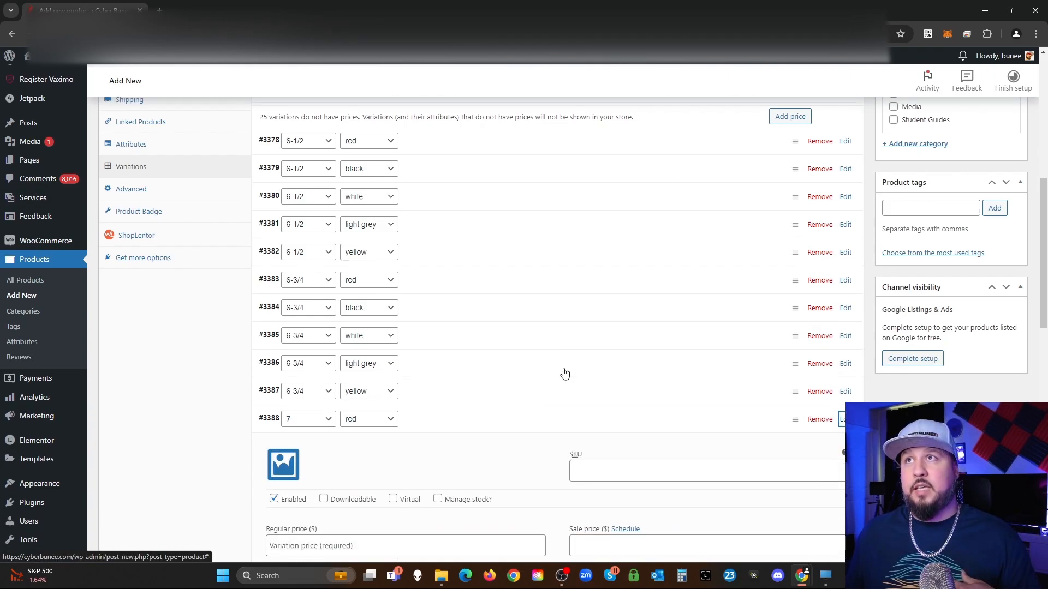
left_click(438, 320)
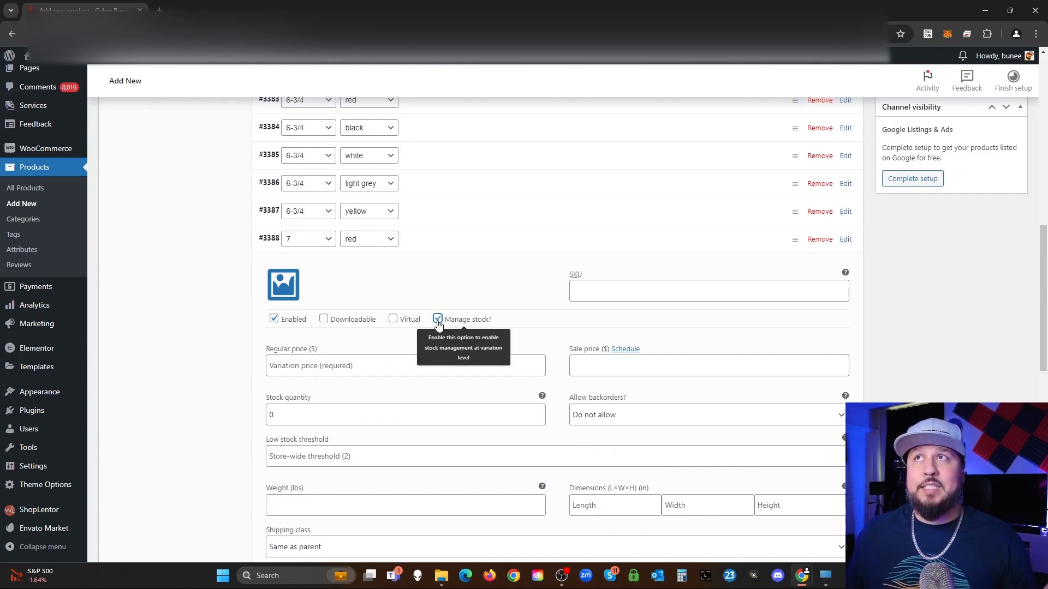
left_click(293, 412)
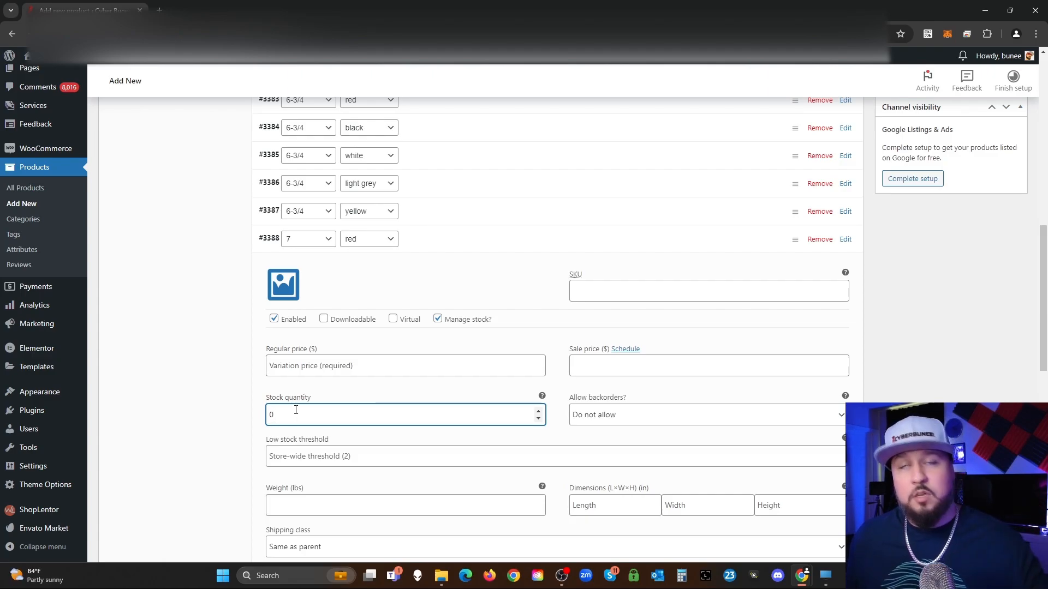
left_click(438, 319)
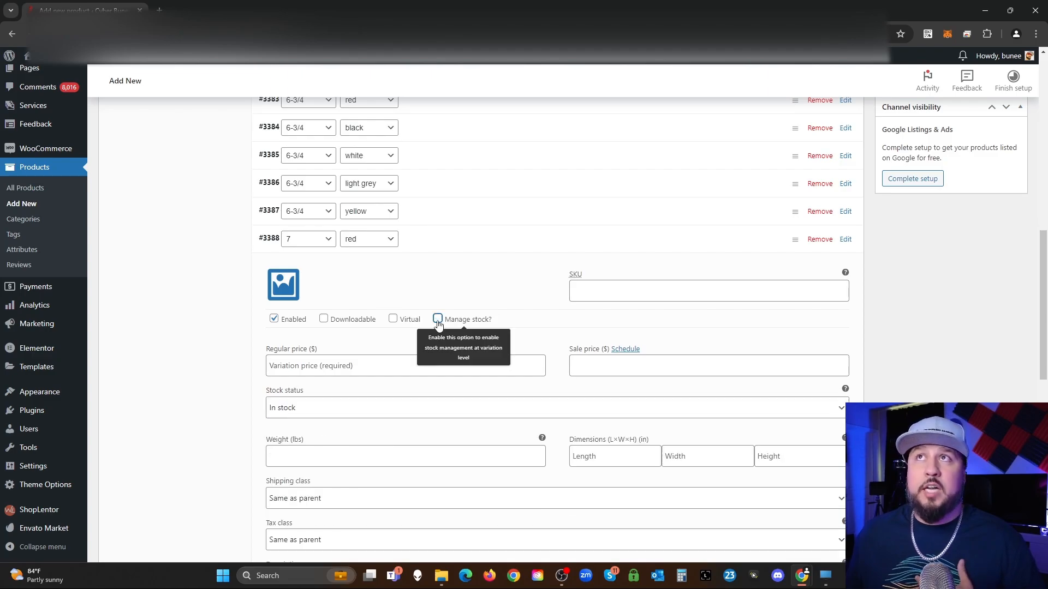
left_click(846, 239)
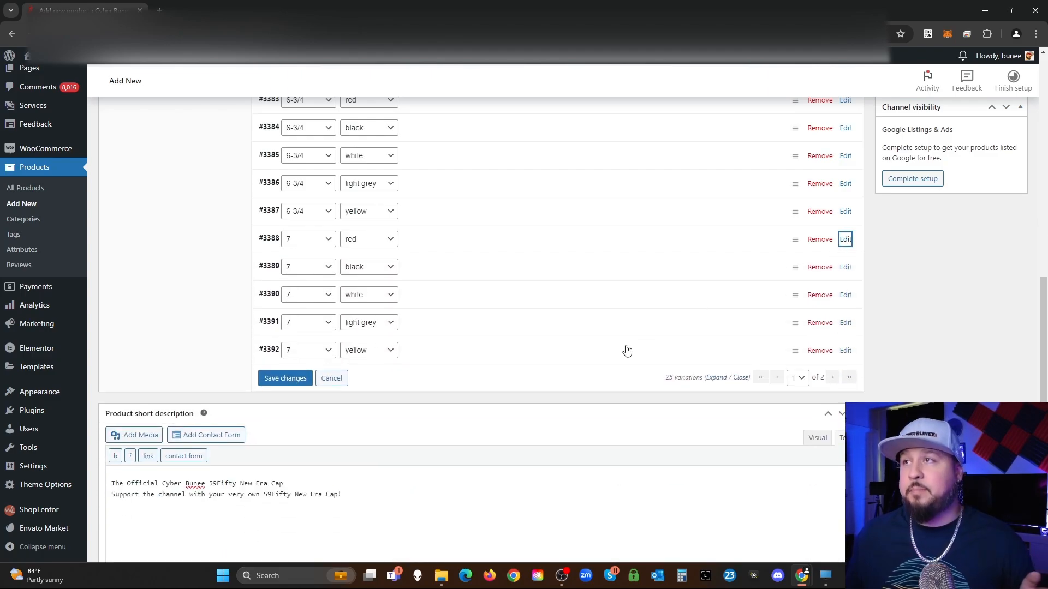
Add a price of 99 USD to all variations that have no price.
scroll(627, 347, "up", 9)
scroll(627, 348, "up", 2)
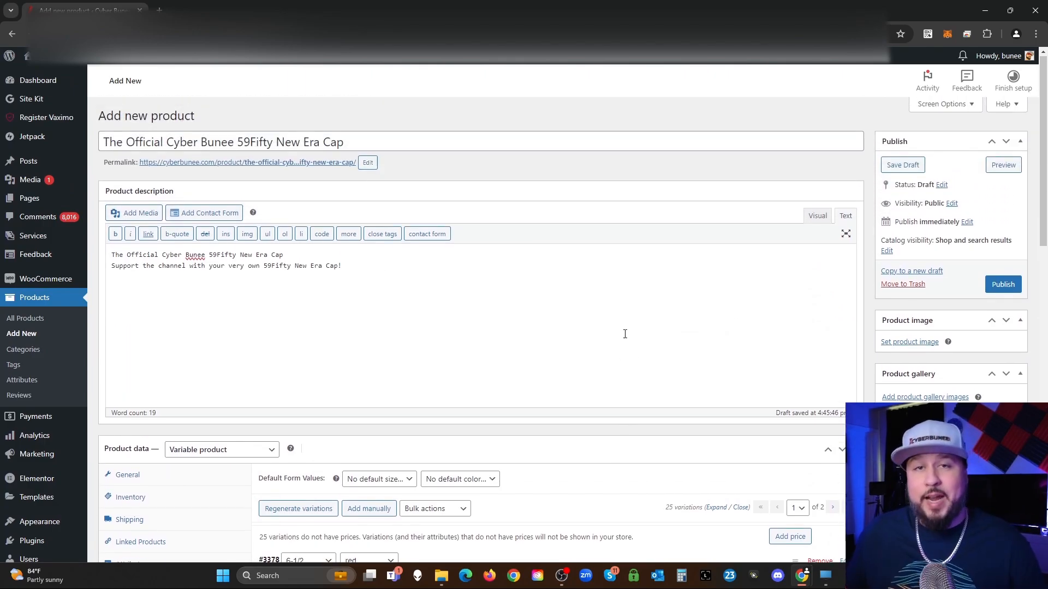
scroll(273, 442, "down", 2)
scroll(271, 441, "down", 1)
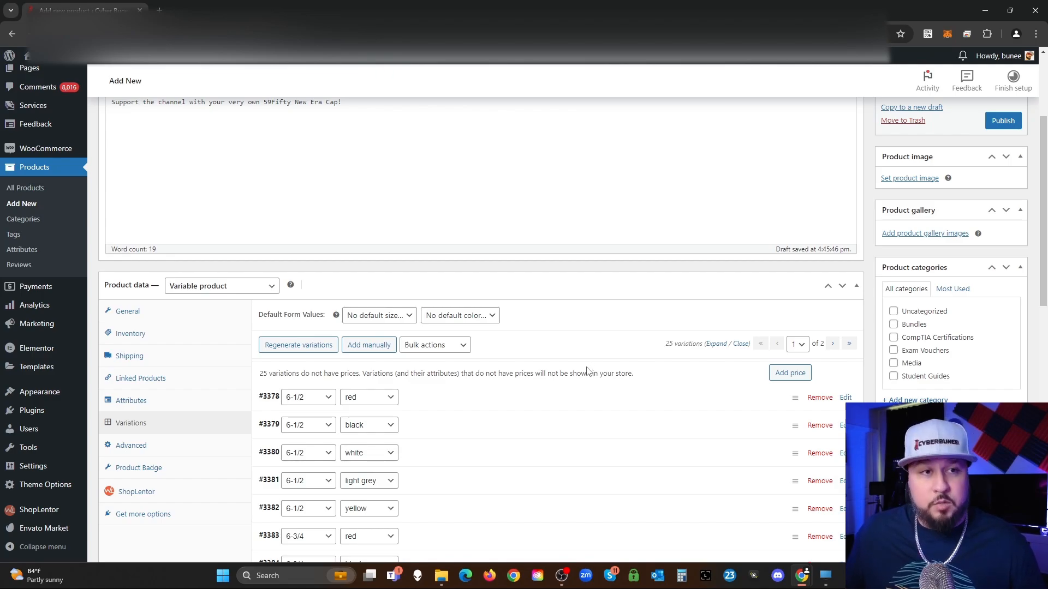
left_click(800, 374)
left_click(323, 312)
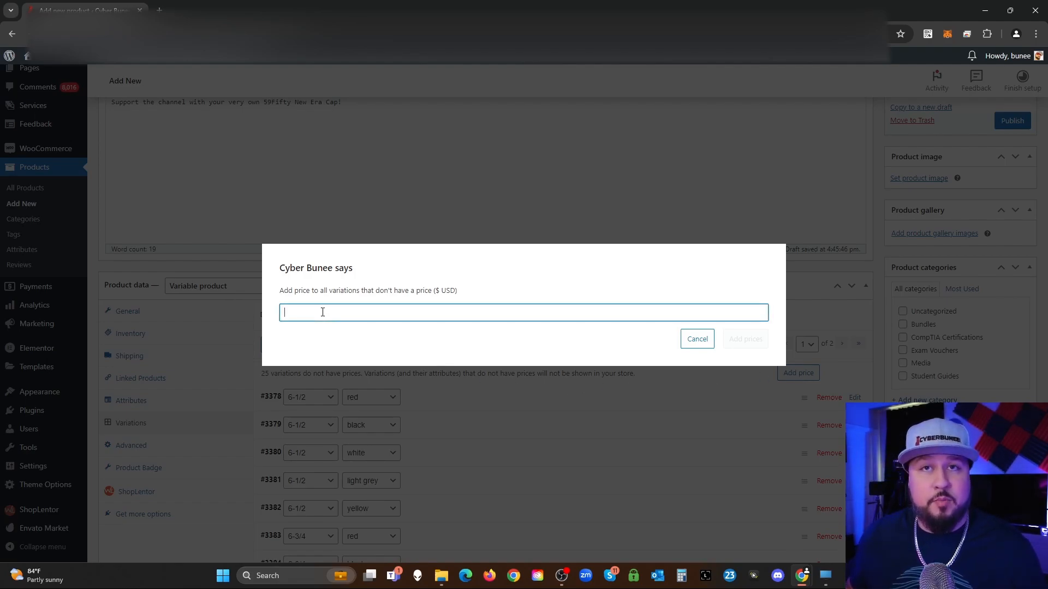
type("99")
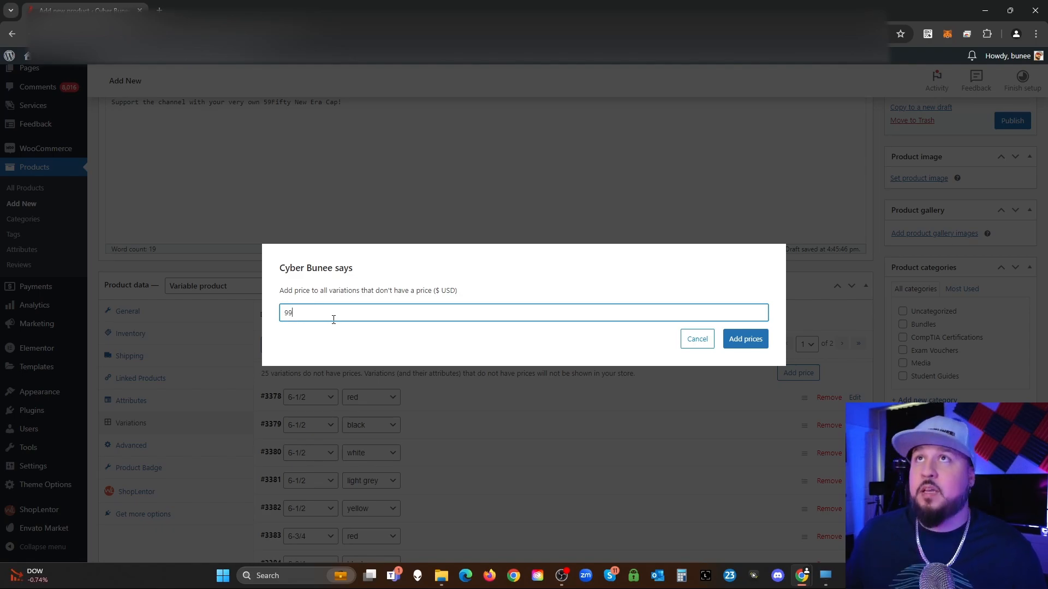
left_click(759, 342)
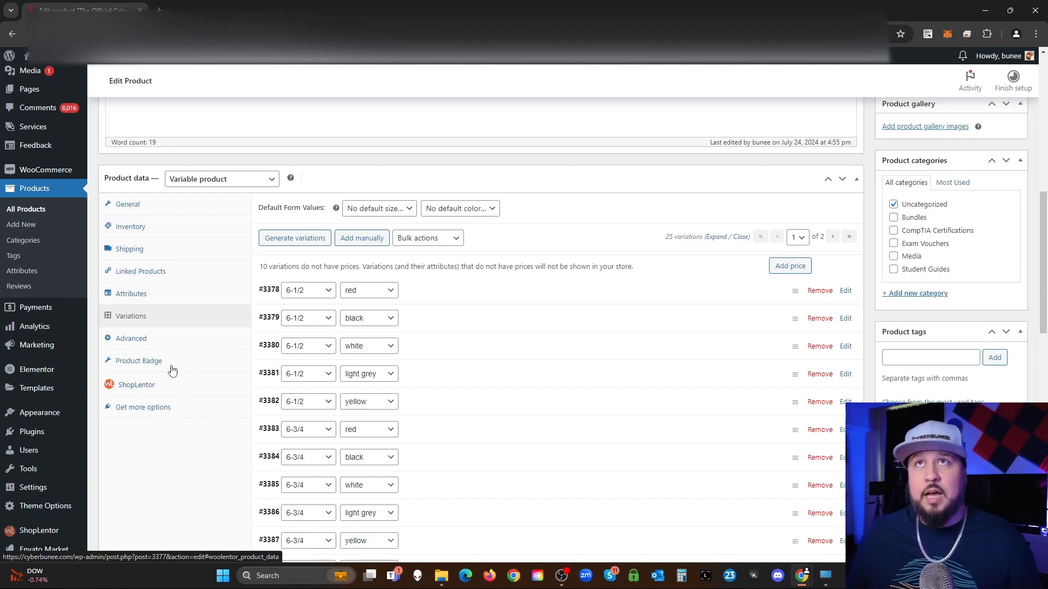
Review the product's advanced settings, custom badge text option and recommended extensions.
left_click(149, 344)
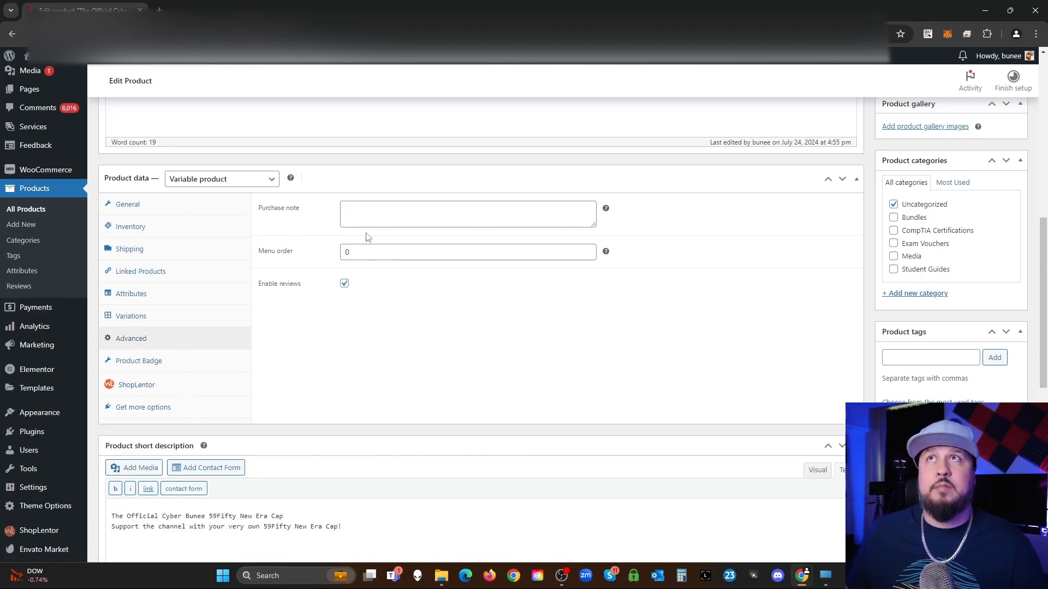
left_click(382, 254)
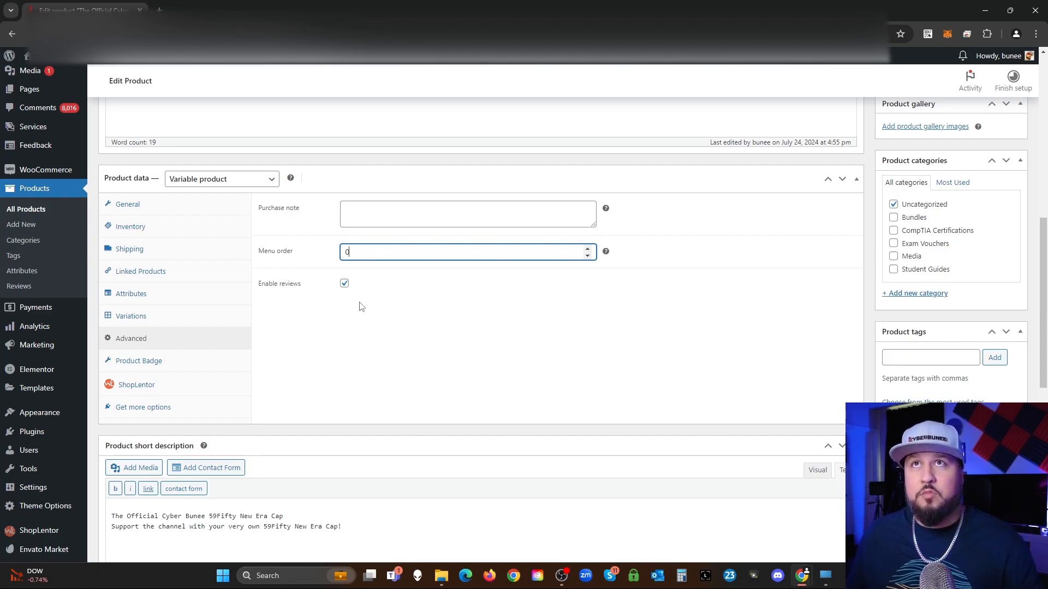
left_click(168, 362)
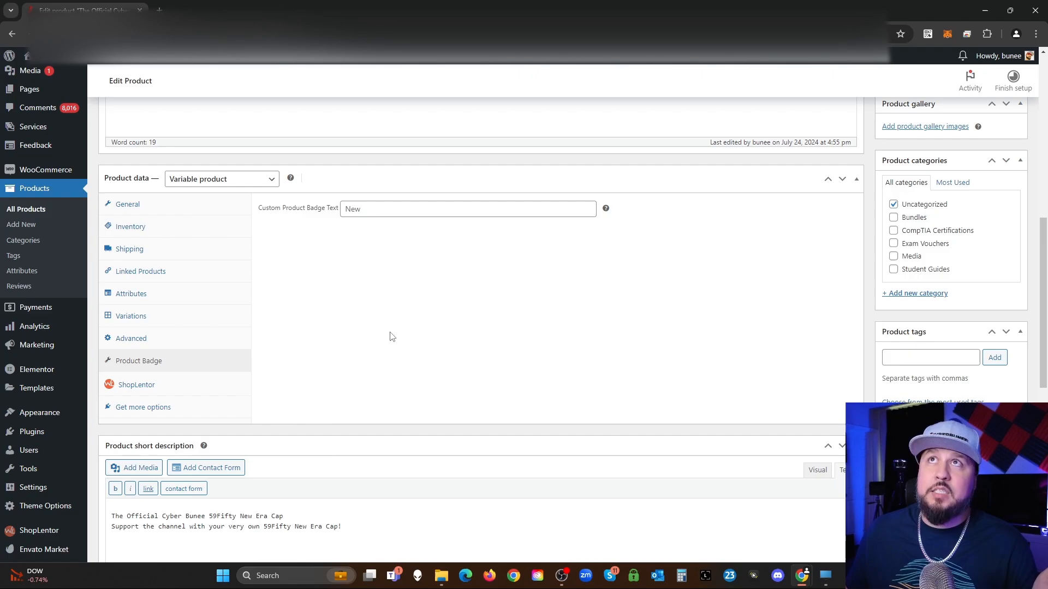
left_click(383, 211)
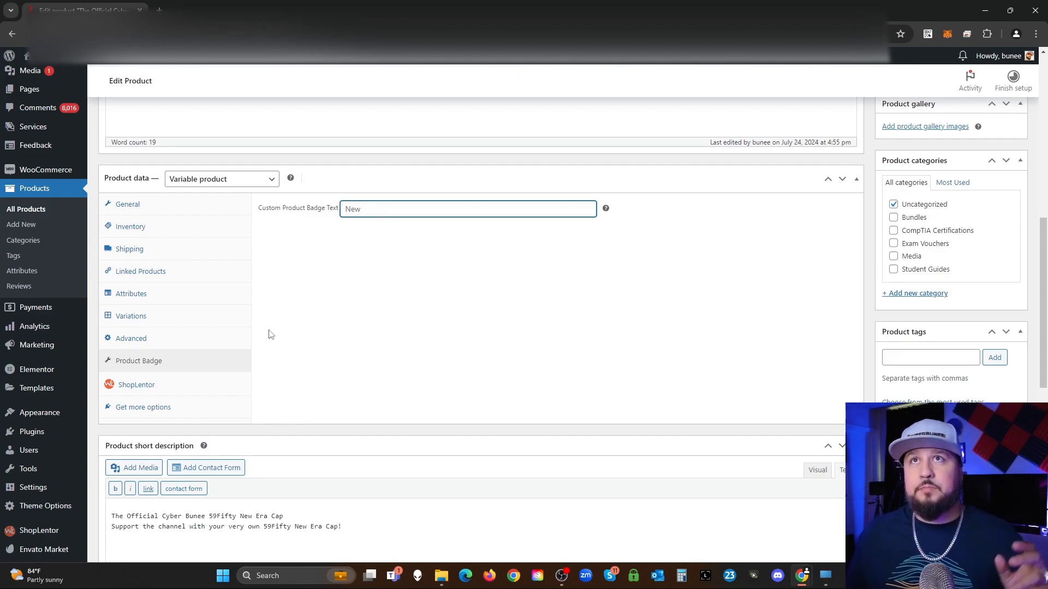
left_click(158, 414)
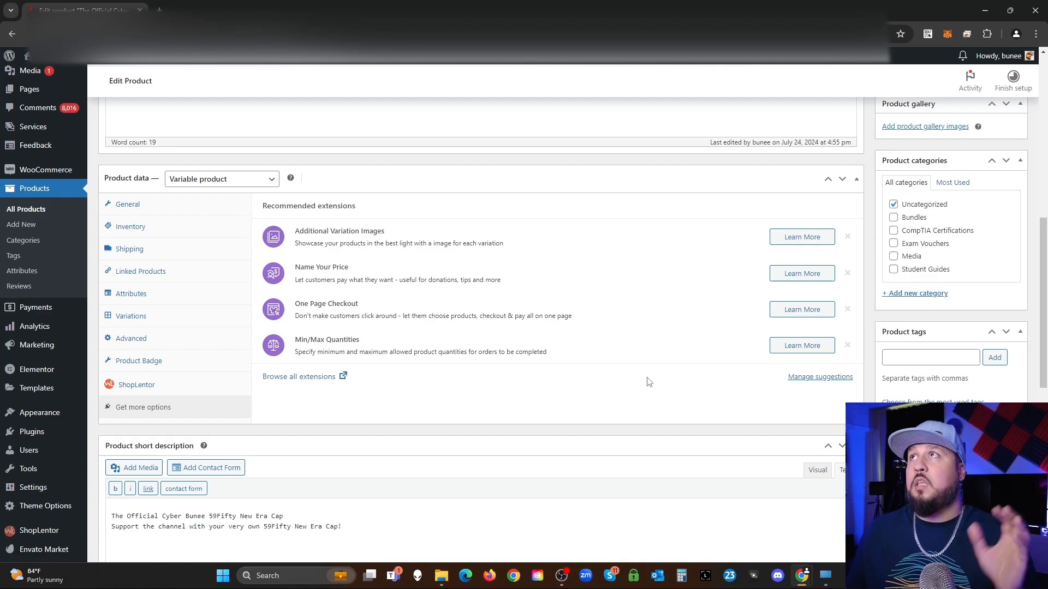
Upload the grey cap photo PXL_20240724_161914501.jpg and set it as the product image.
scroll(649, 382, "up", 9)
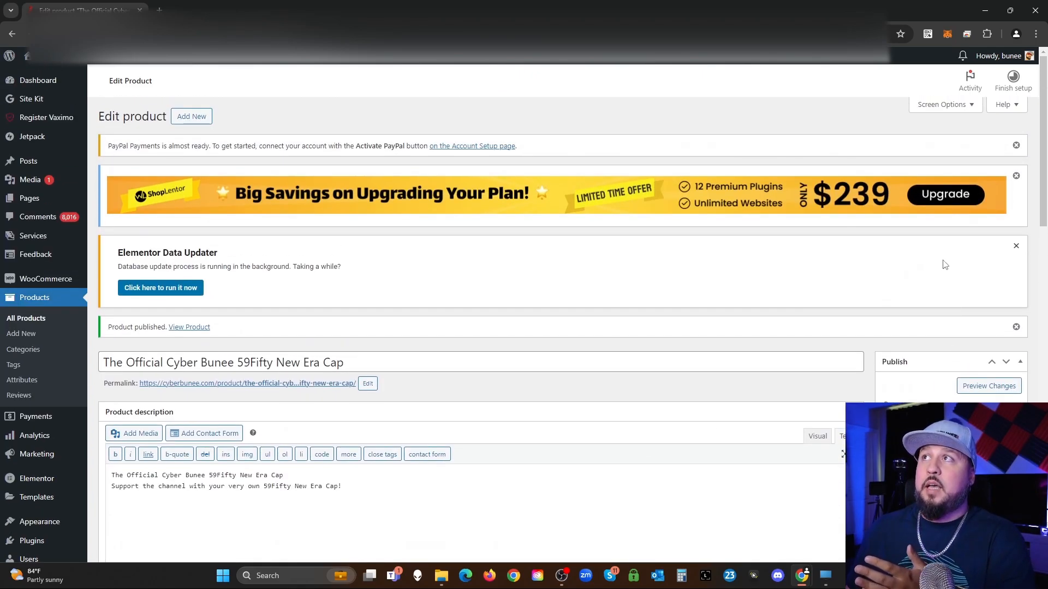
scroll(944, 265, "down", 5)
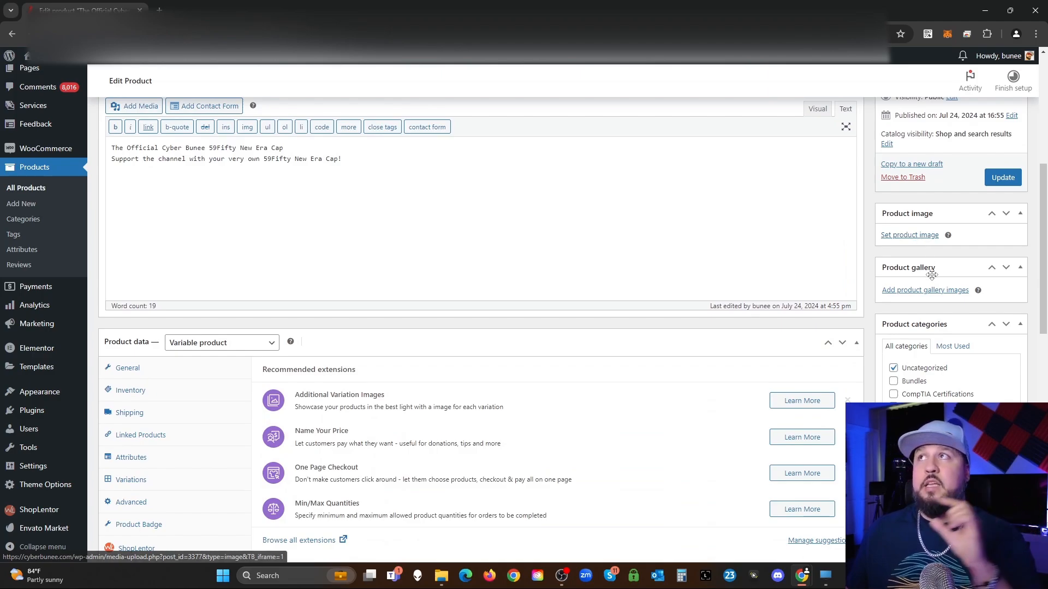
left_click(908, 241)
left_click(50, 103)
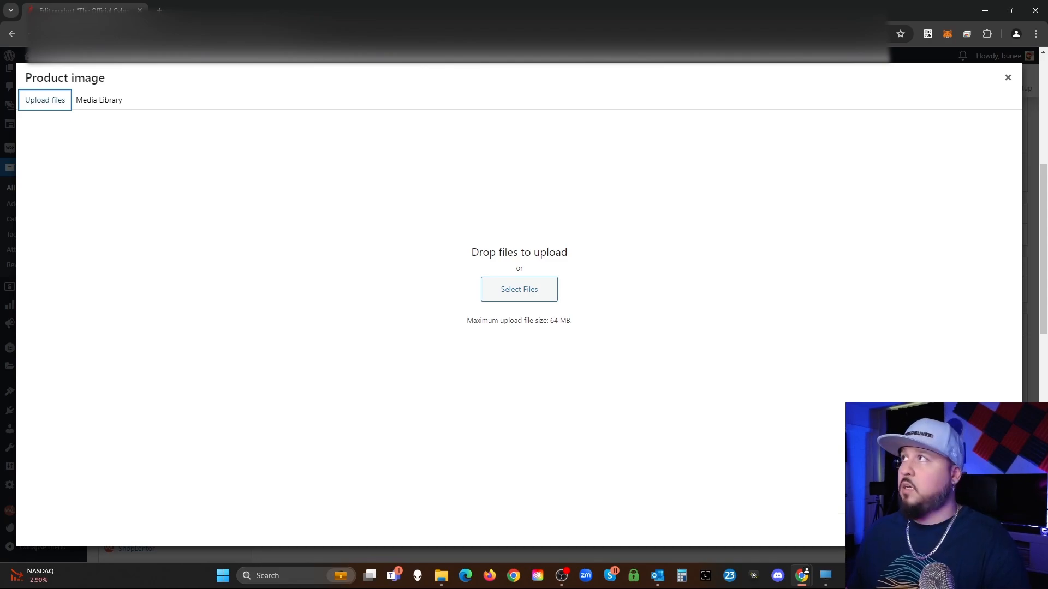
key("alt+Tab")
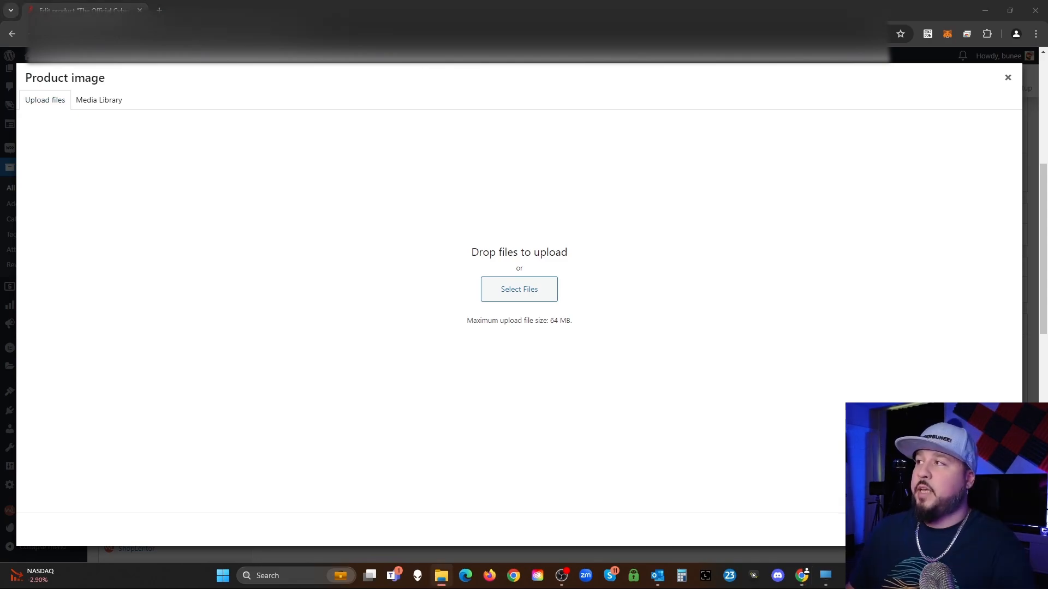
left_click_drag(778, 547, 497, 300)
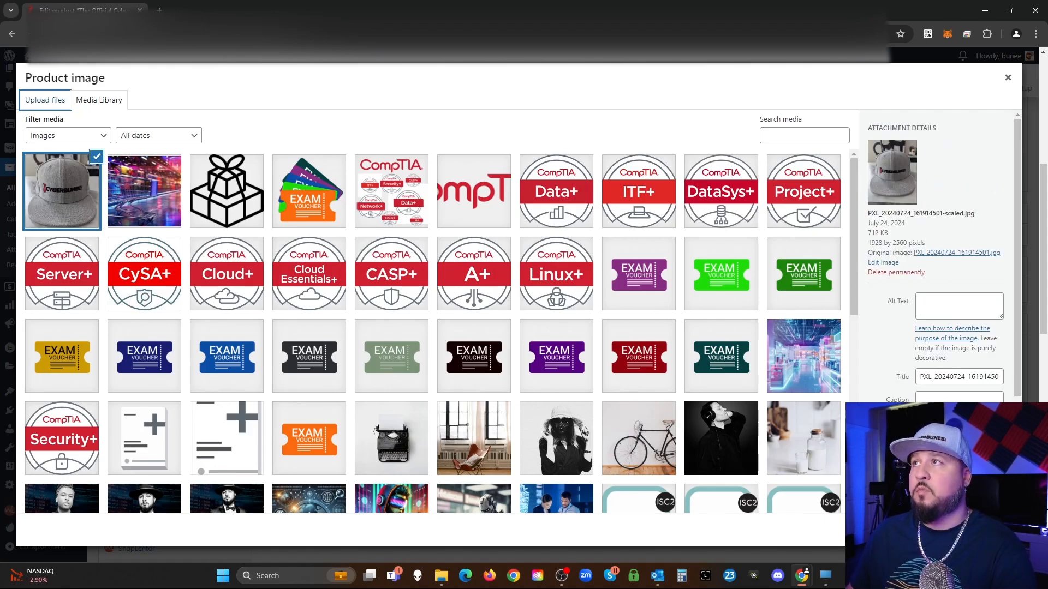
key("Escape")
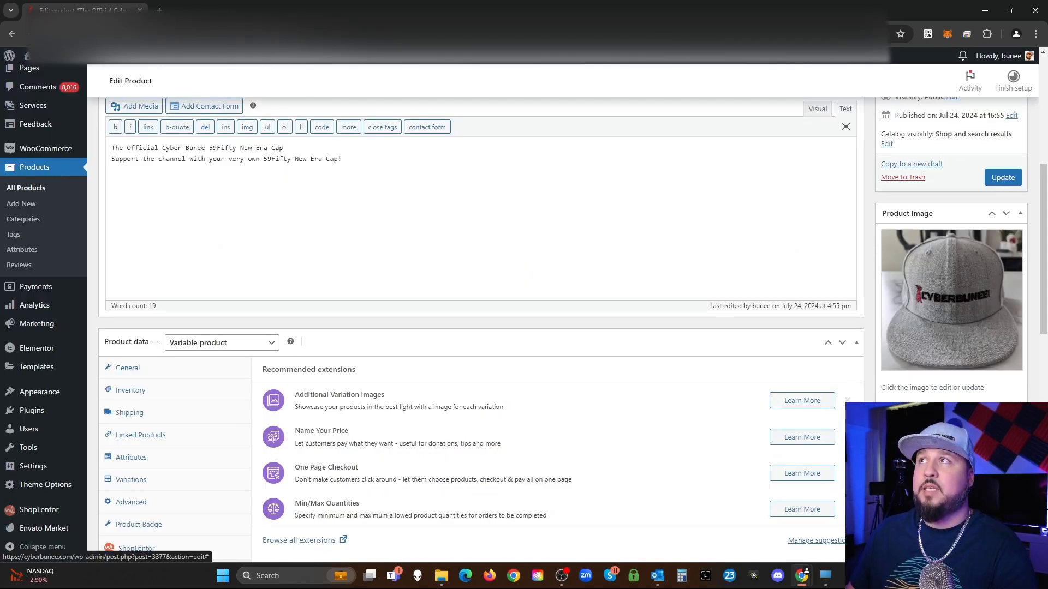
Upload three more photos of the grey cap and add them to the product gallery.
left_click(922, 462)
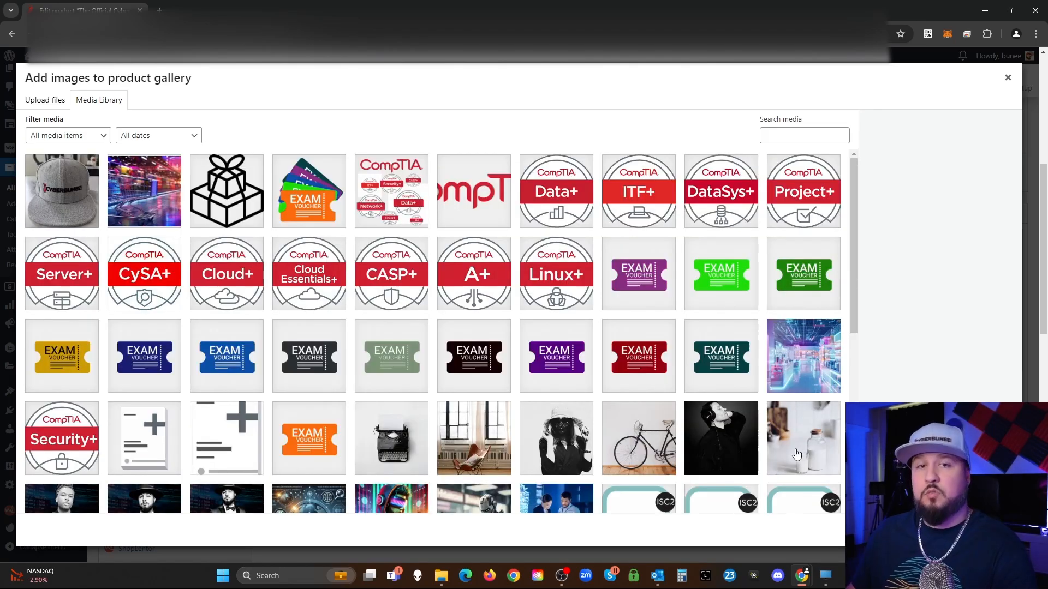
left_click(45, 103)
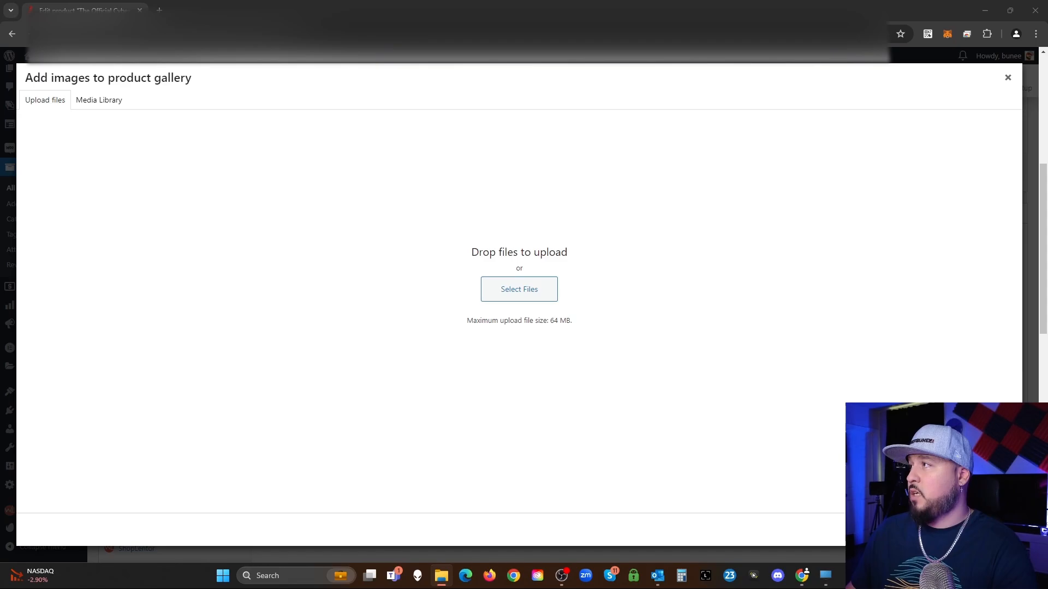
left_click_drag(486, 324, 444, 327)
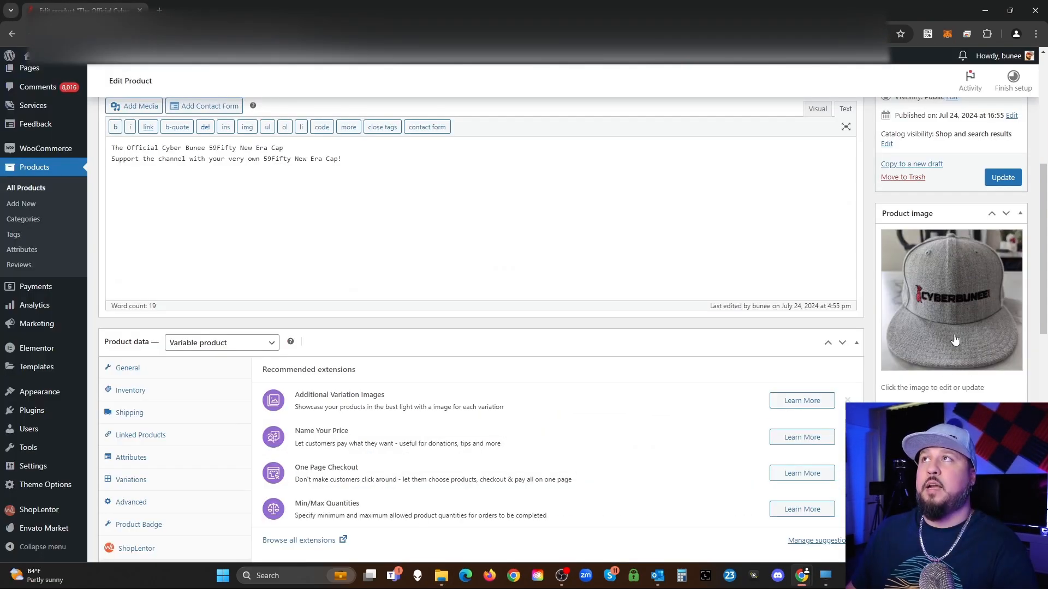
scroll(953, 295, "down", 2)
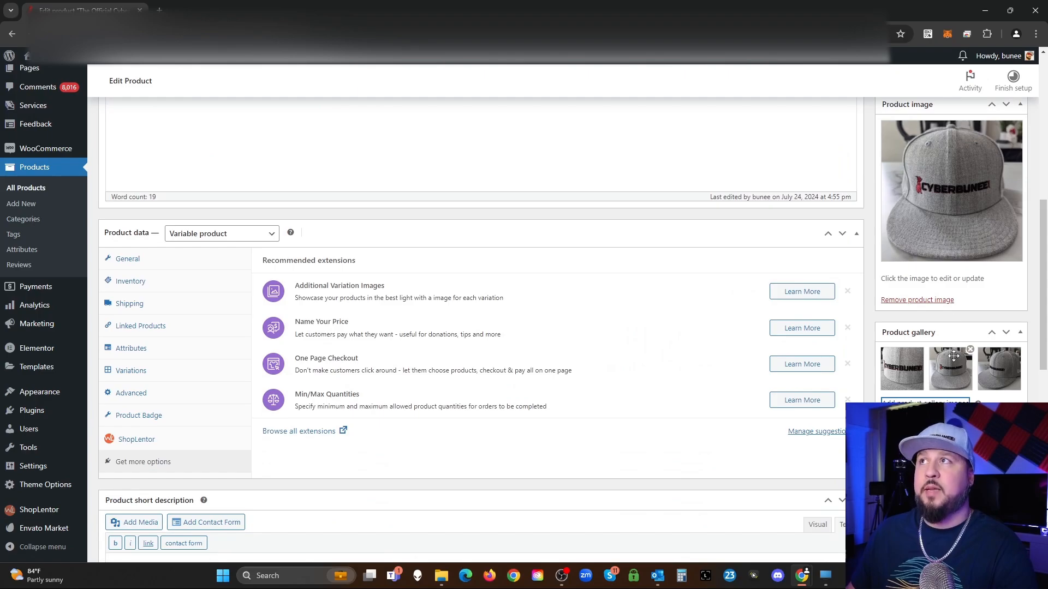
Create a new product category "Merch" and assign it to the cap.
scroll(956, 338, "down", 4)
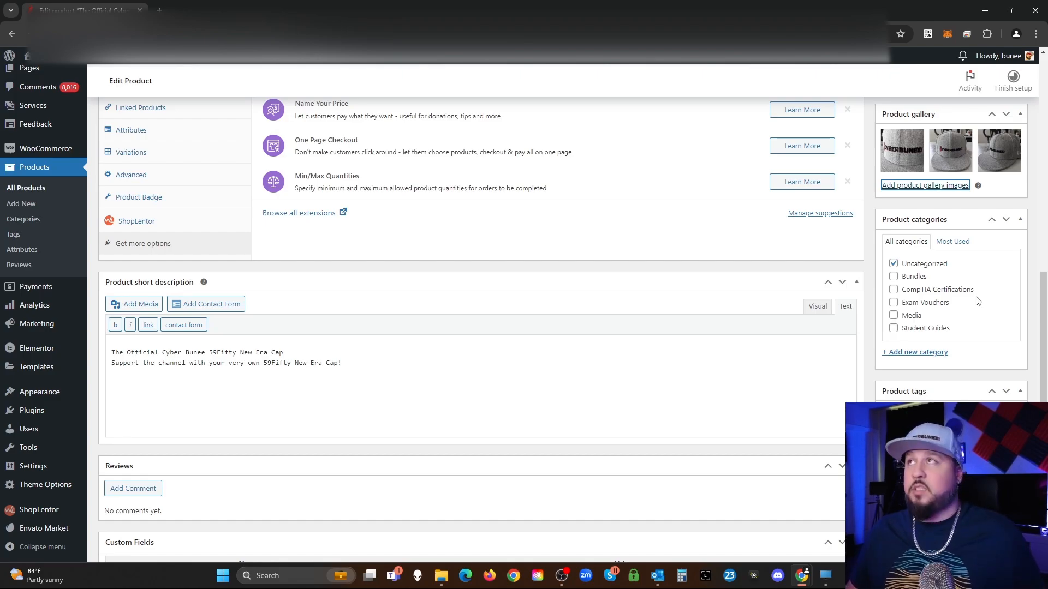
left_click(935, 354)
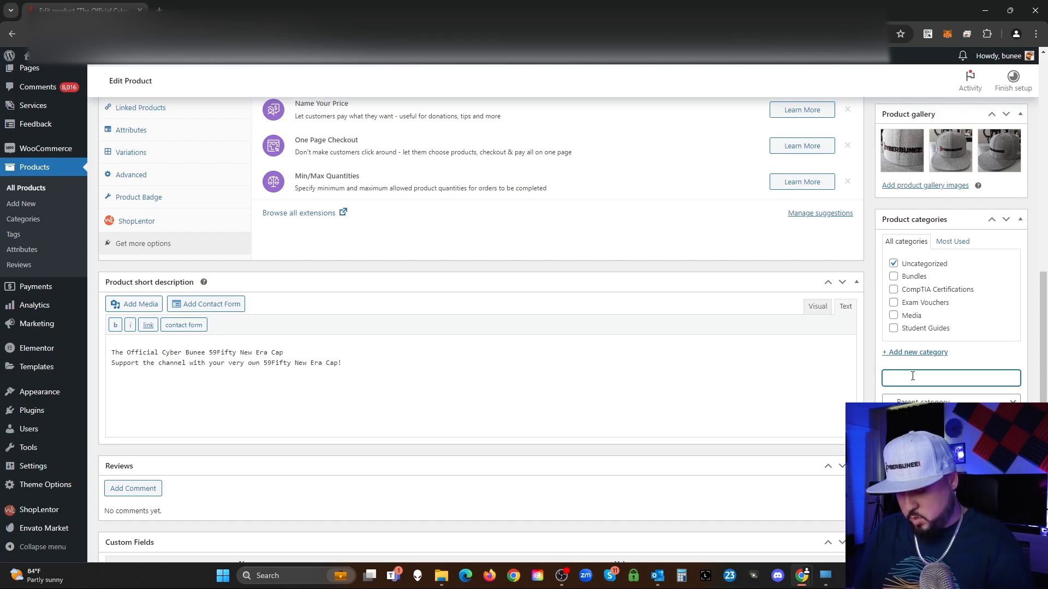
type("Merch")
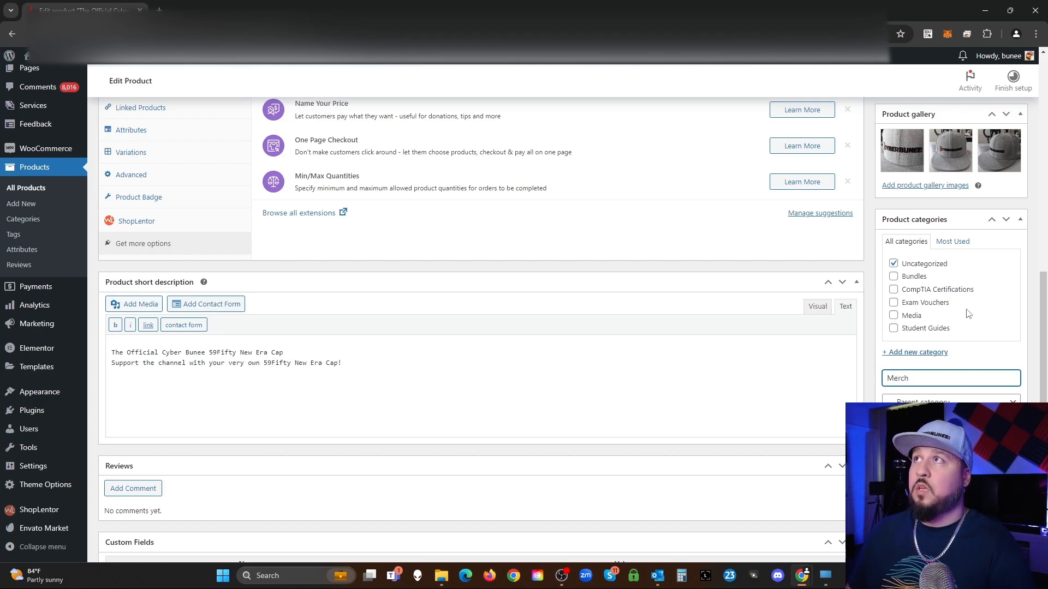
key("Return")
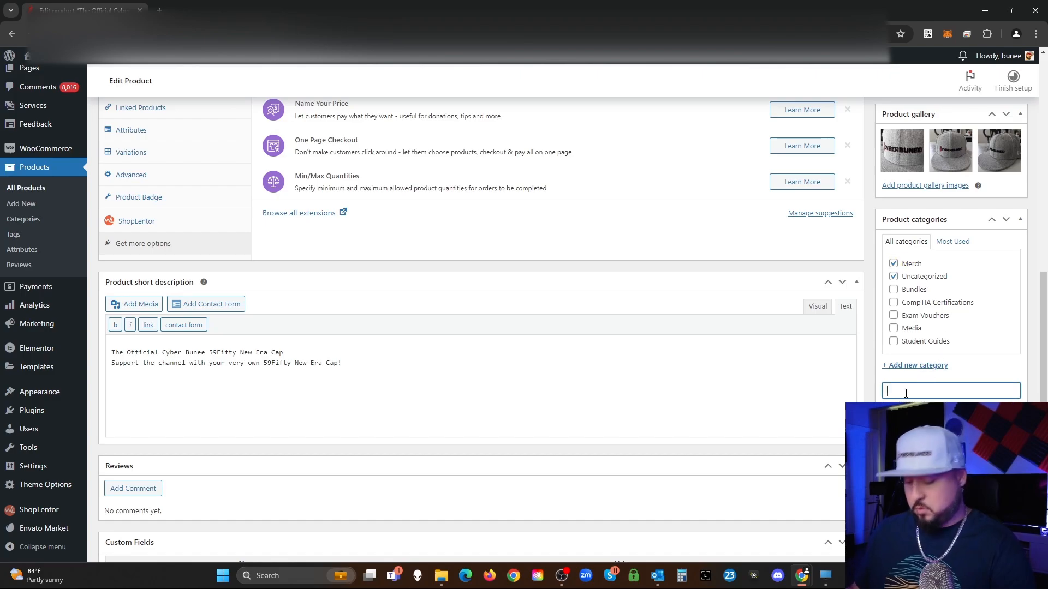
Add a second new category "Men's Hat" to the cap and remove it from Uncategorized.
type("Men's App")
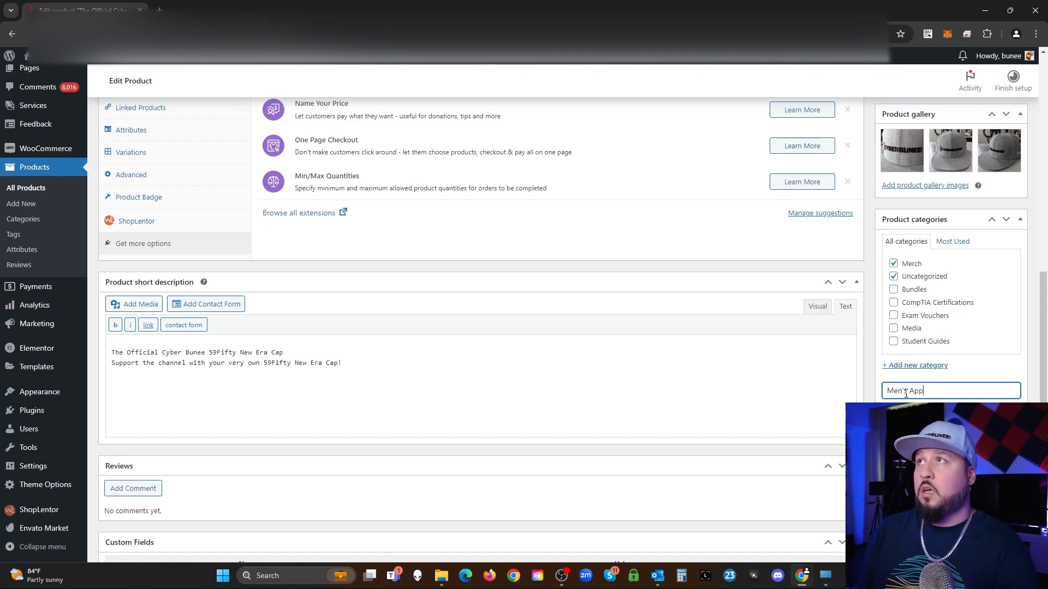
key("BackSpace")
key("BackSpace")
key("BackSpace")
type("Hat")
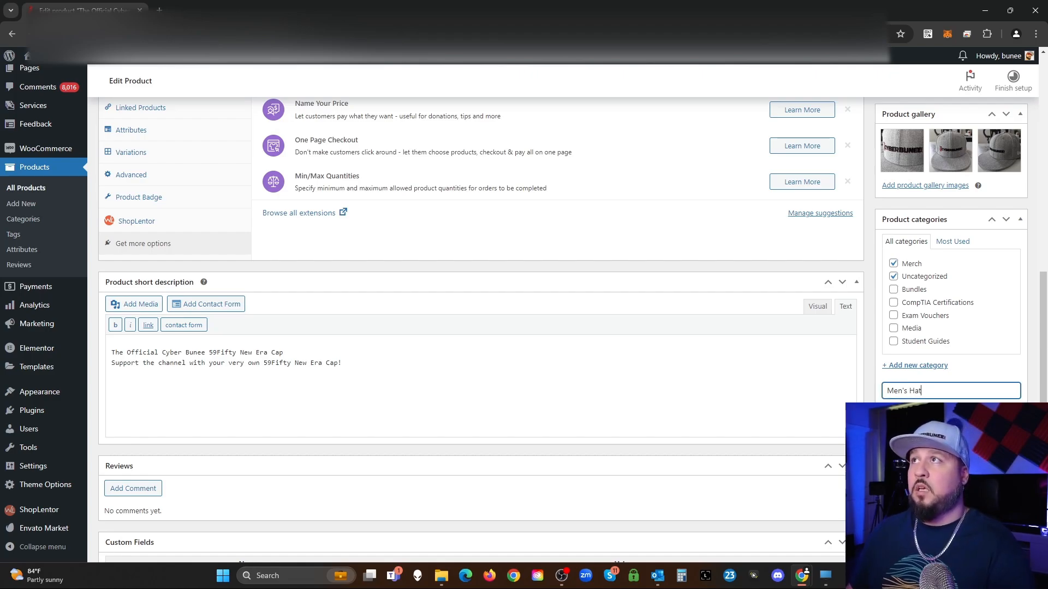
key("Return")
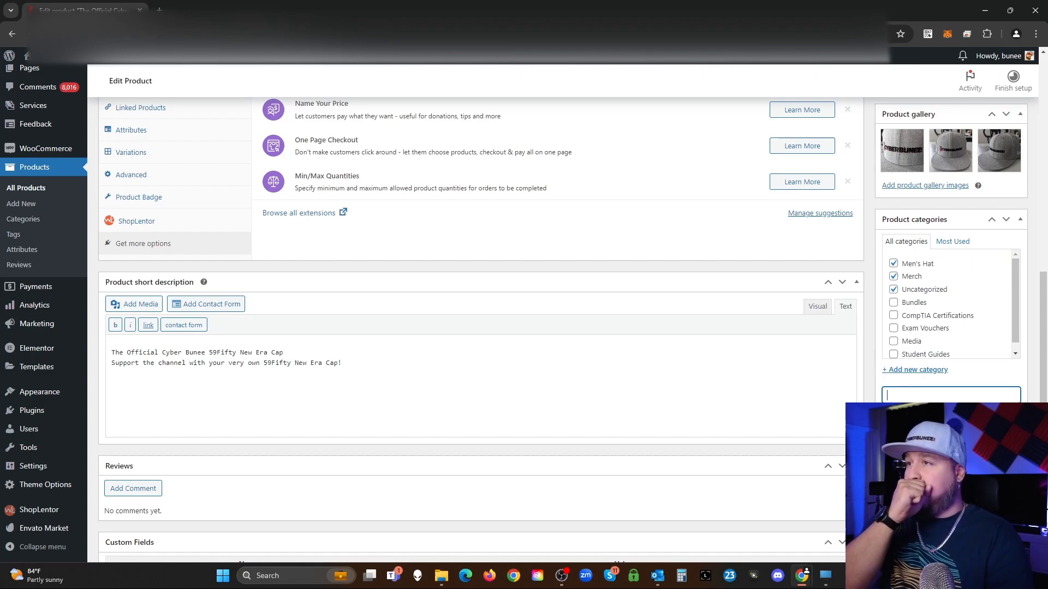
left_click(894, 291)
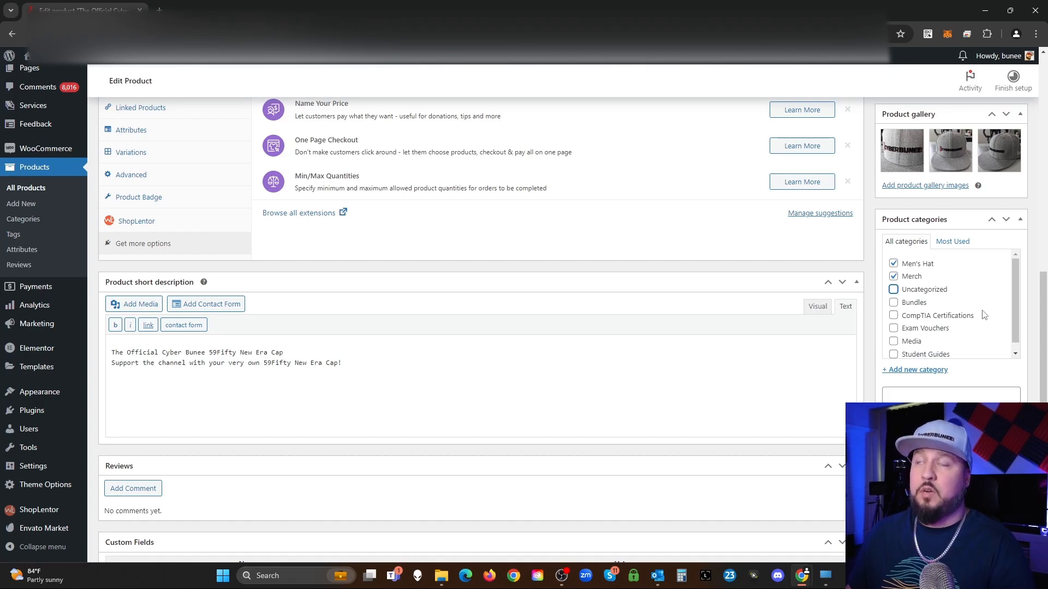
scroll(982, 311, "down", 2)
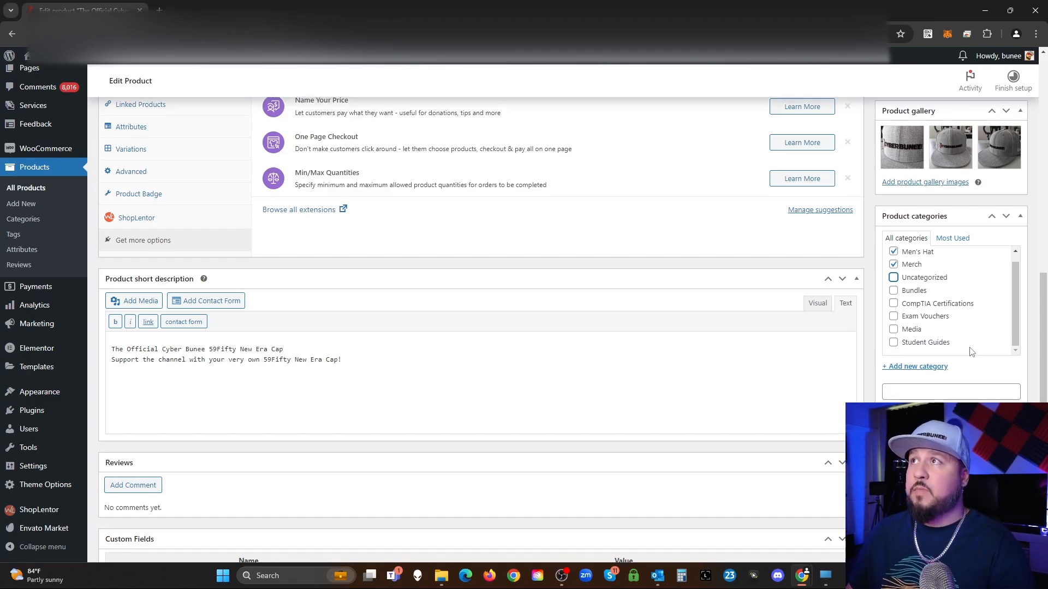
Add the product tags "merch" and "men's hat" to the cap and update the published product.
scroll(956, 305, "up", 2)
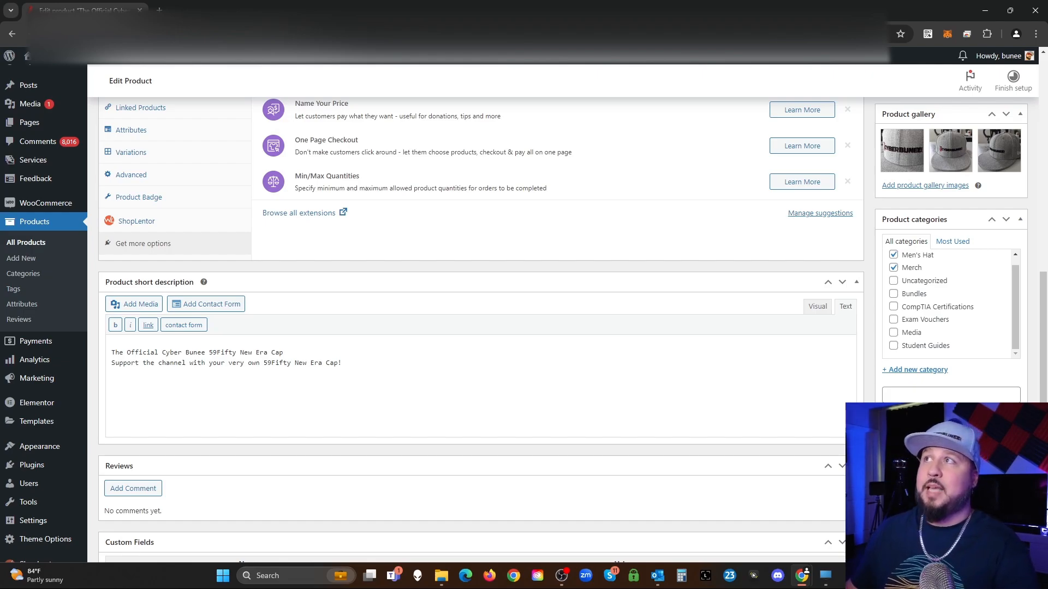
scroll(475, 314, "down", 1)
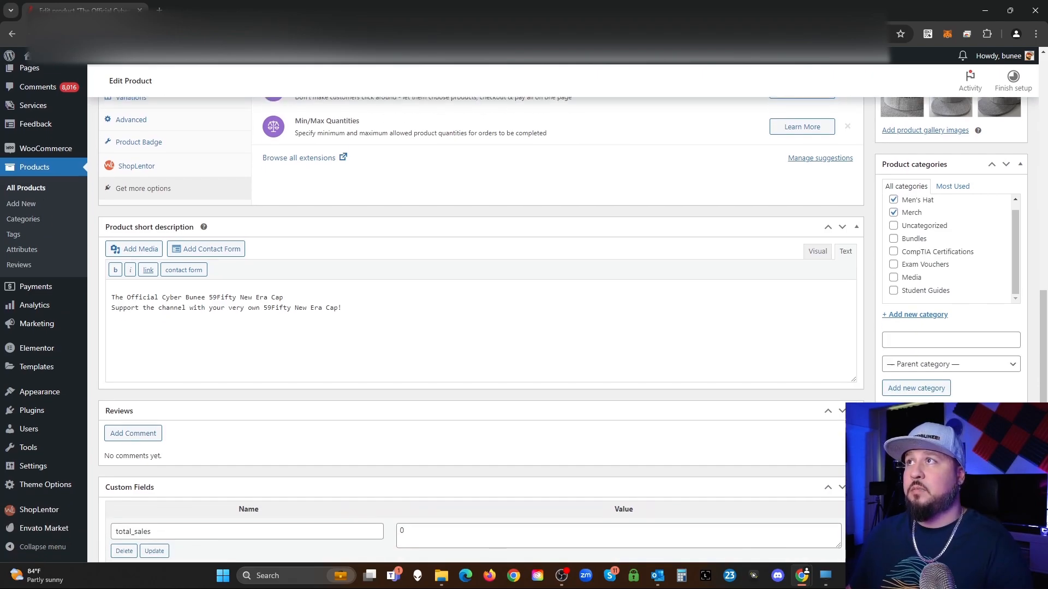
scroll(475, 313, "down", 1)
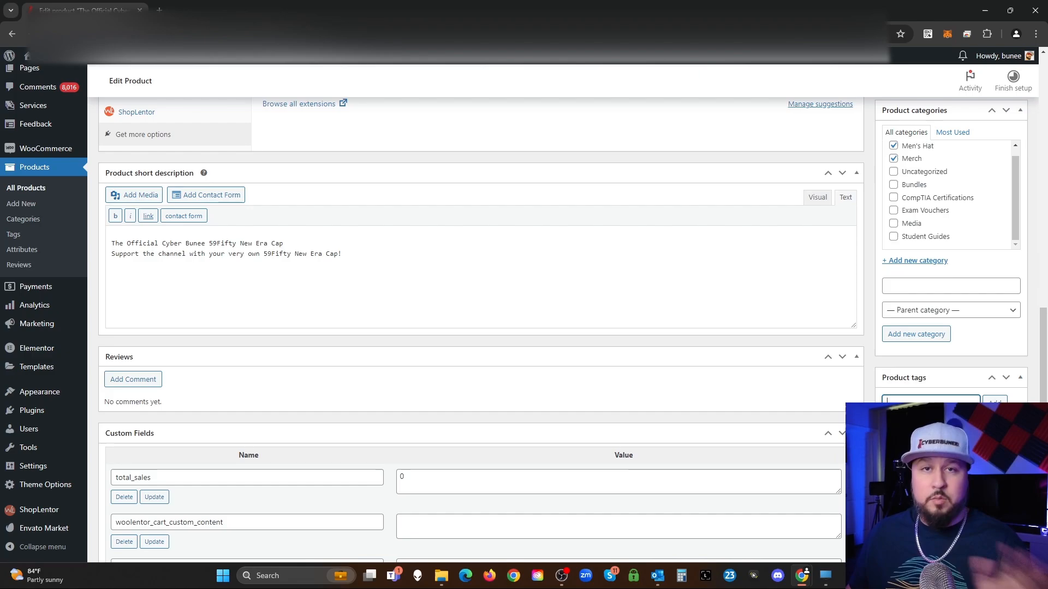
scroll(475, 328, "down", 3)
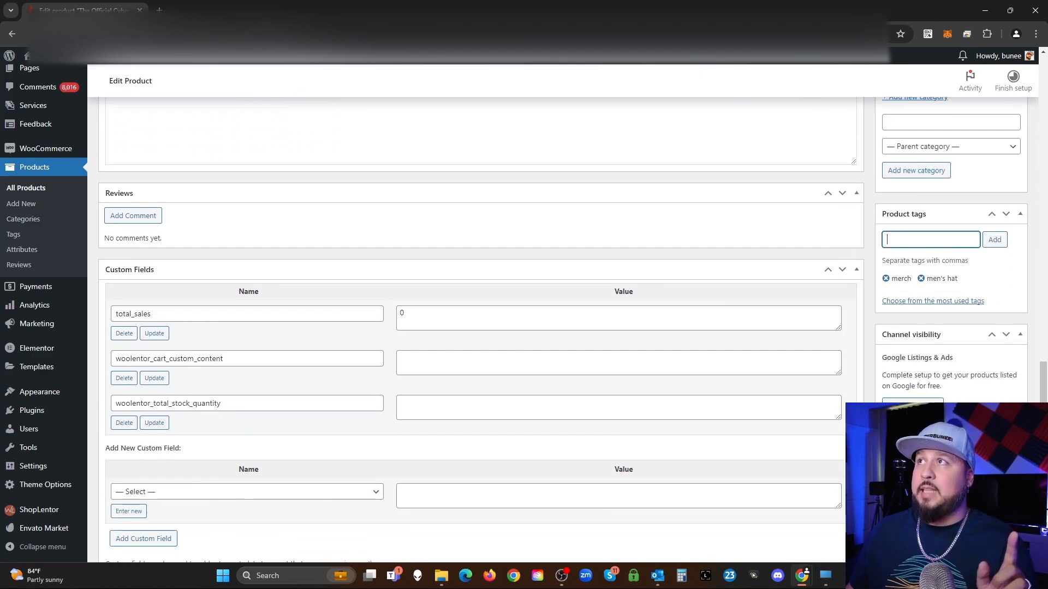
scroll(1007, 401, "down", 1)
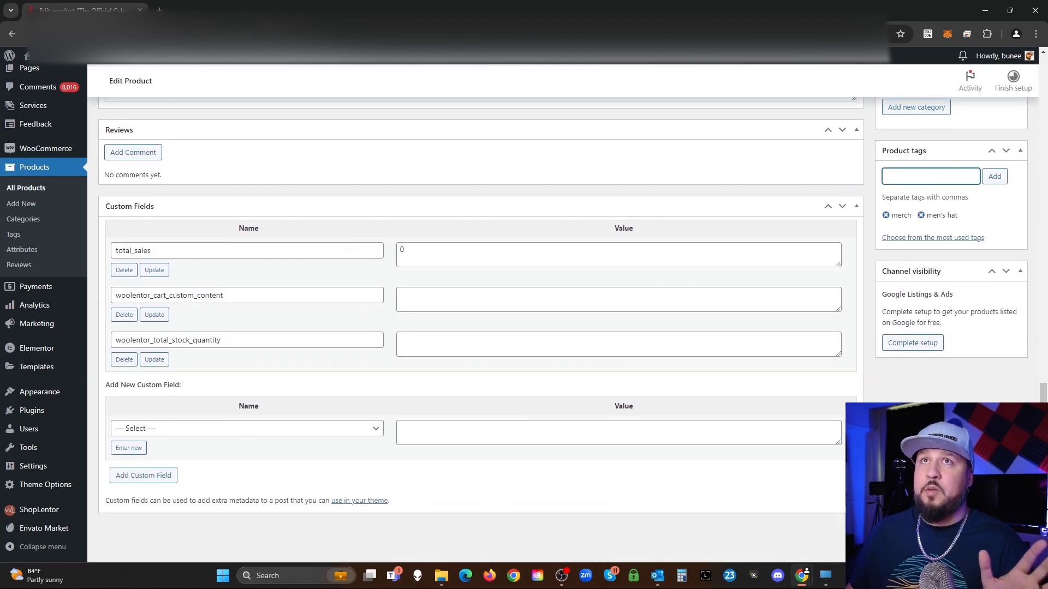
scroll(475, 328, "up", 20)
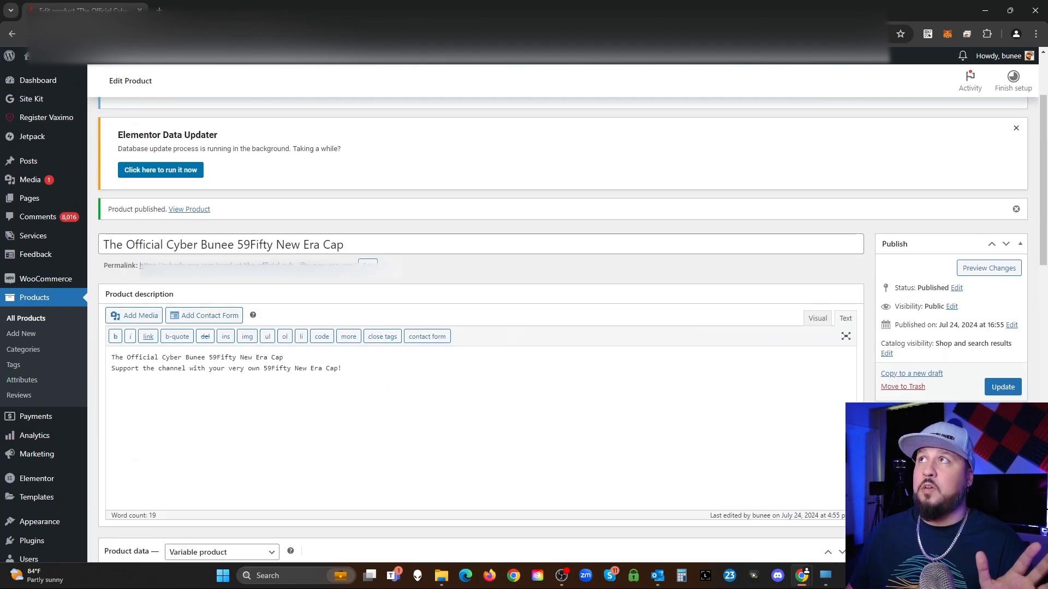
left_click(1003, 499)
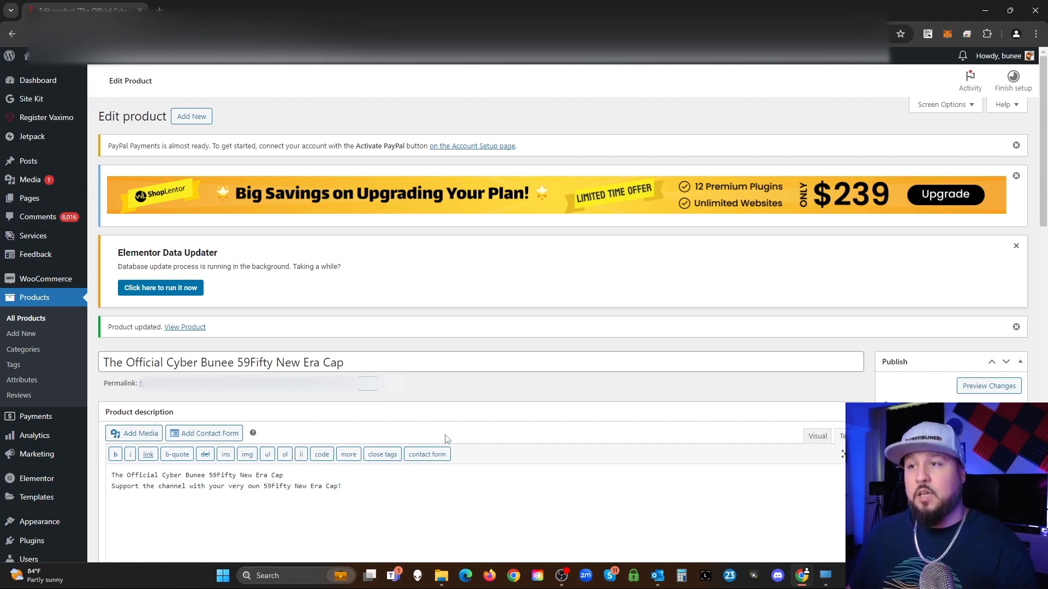
Open the cap's store page through its permalink and add one cap in size 7, color black, to the cart.
left_click(325, 389)
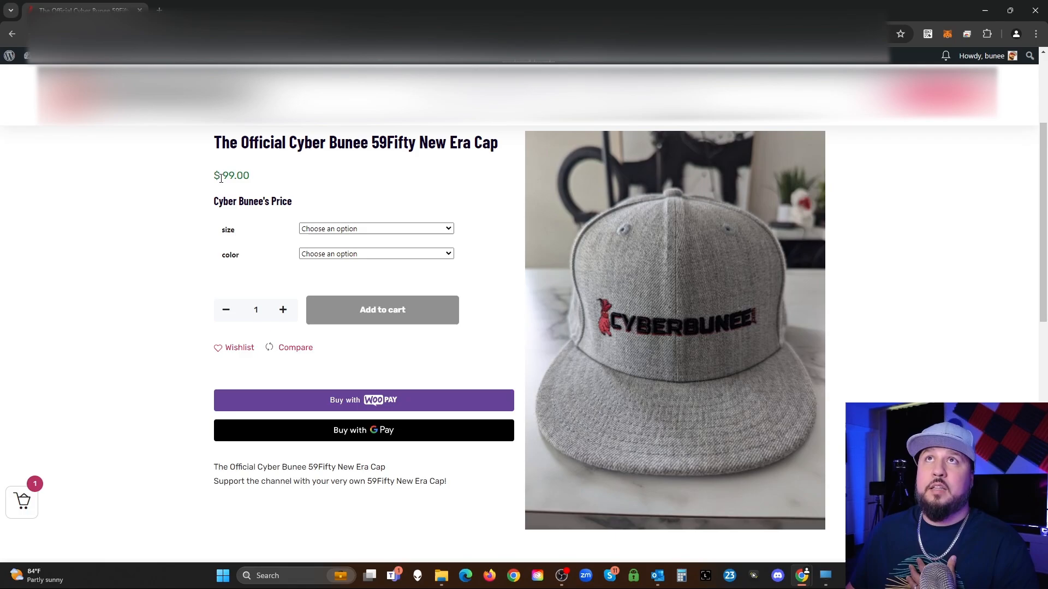
left_click(414, 228)
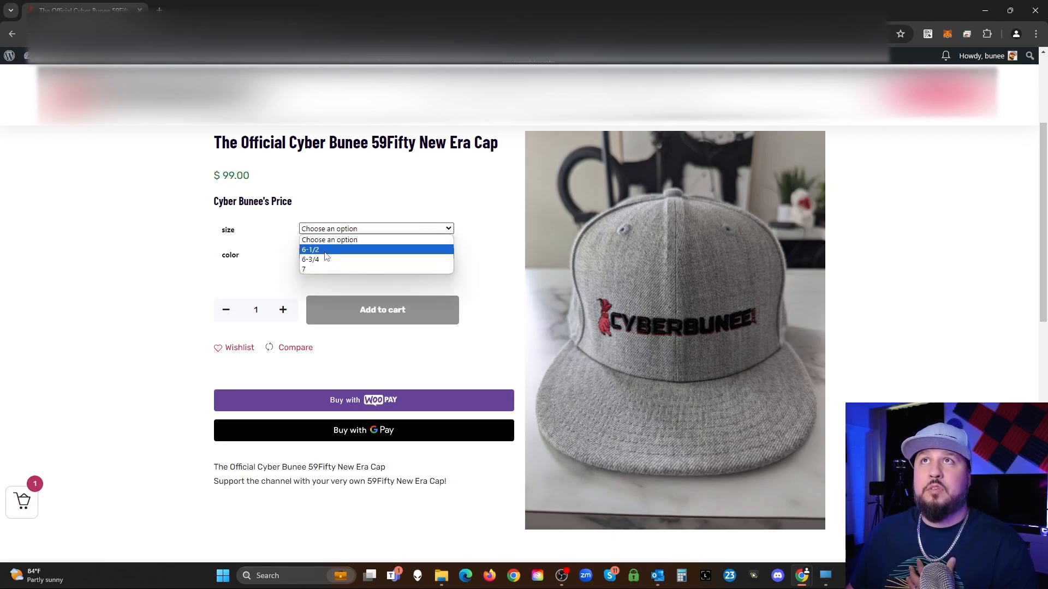
left_click(319, 268)
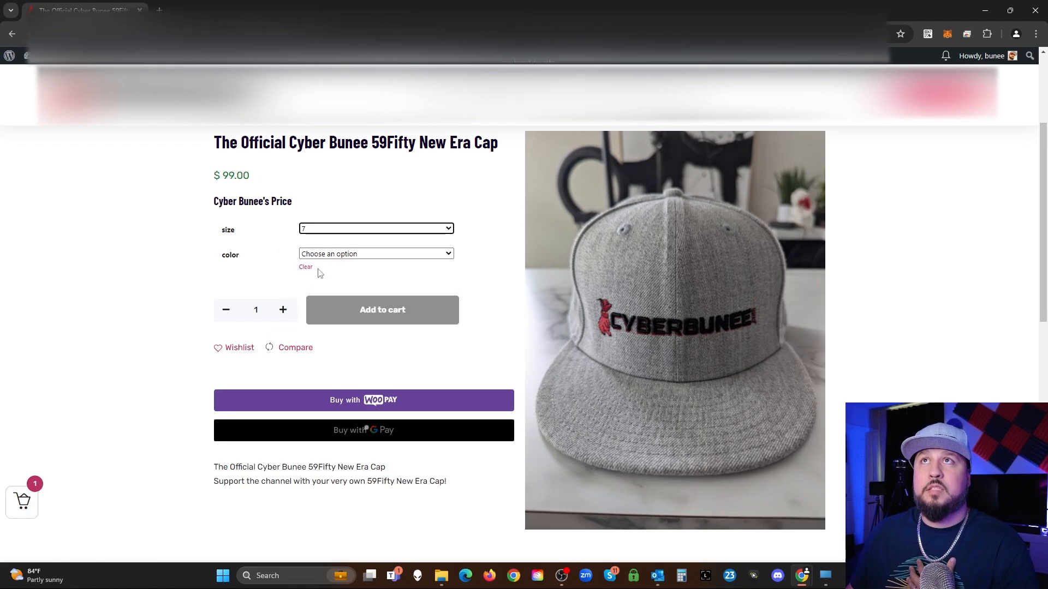
left_click(323, 255)
left_click(336, 285)
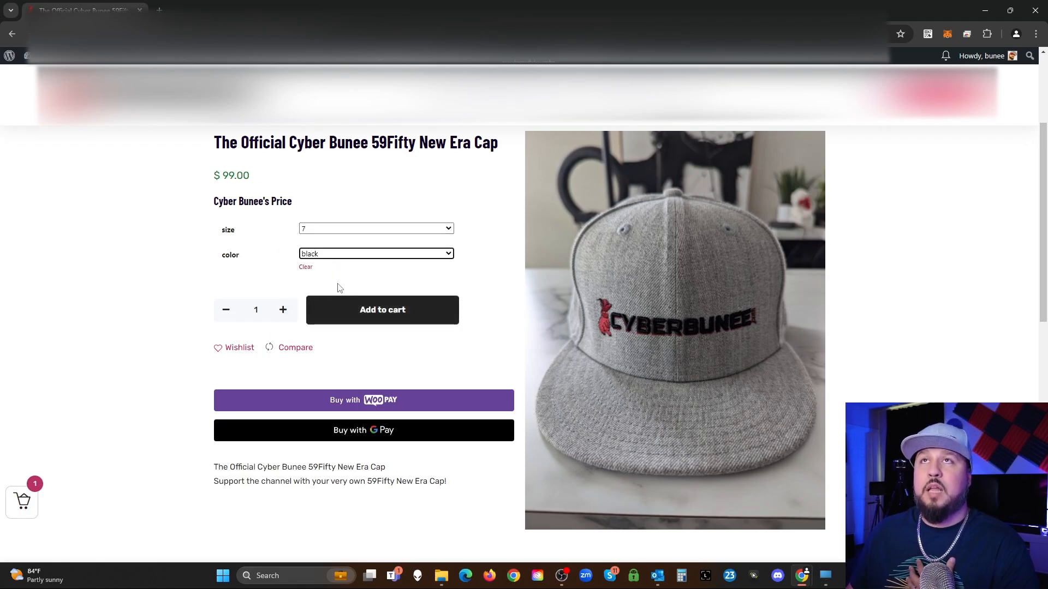
left_click(392, 318)
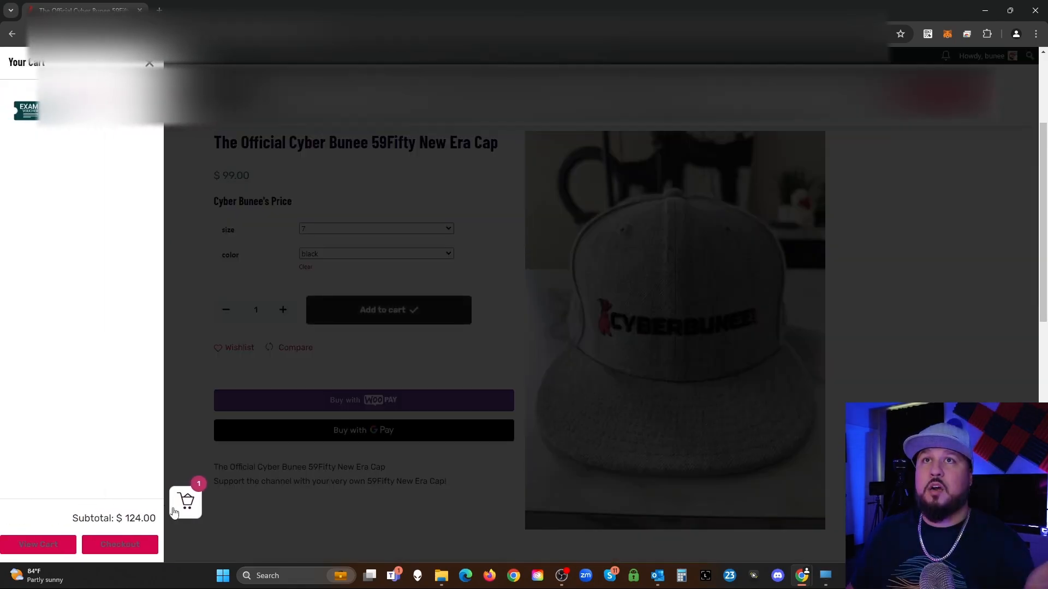
Open the full cart page and delete the ITF+ Exam Voucher from it, closing the ad overlay.
left_click(38, 549)
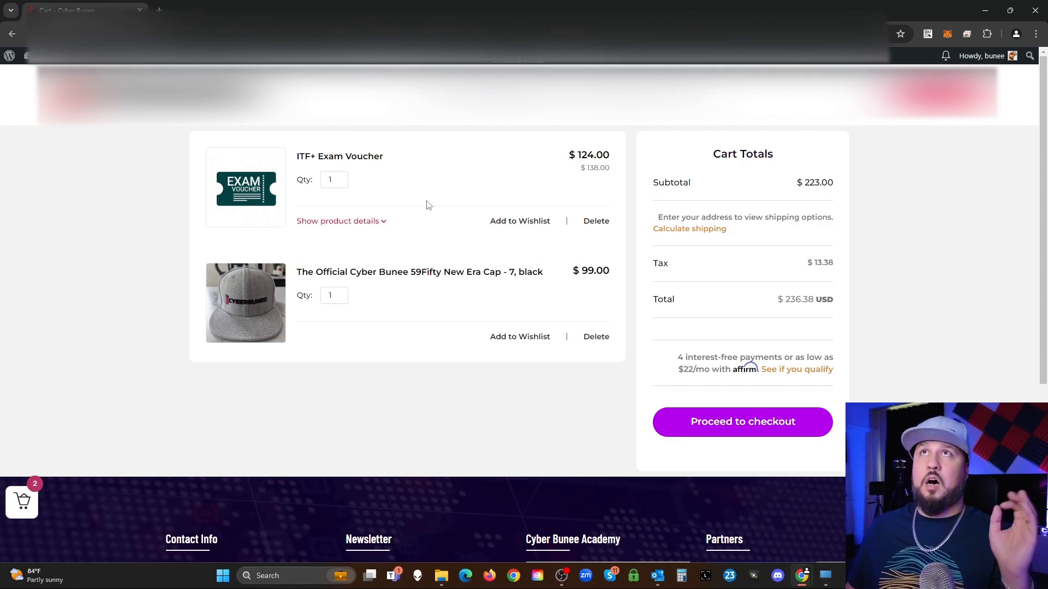
left_click(596, 221)
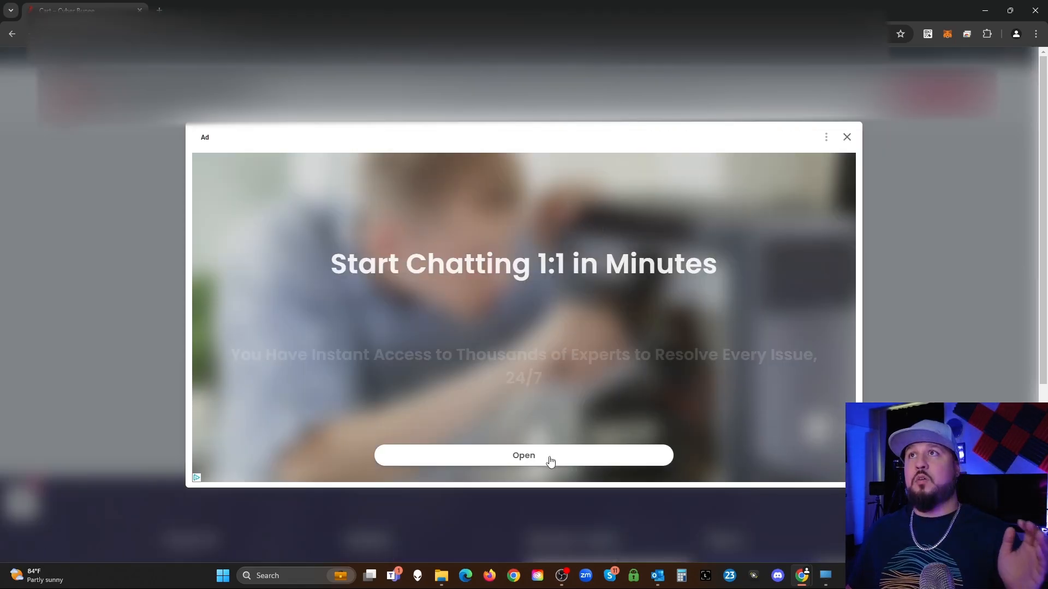
left_click(847, 137)
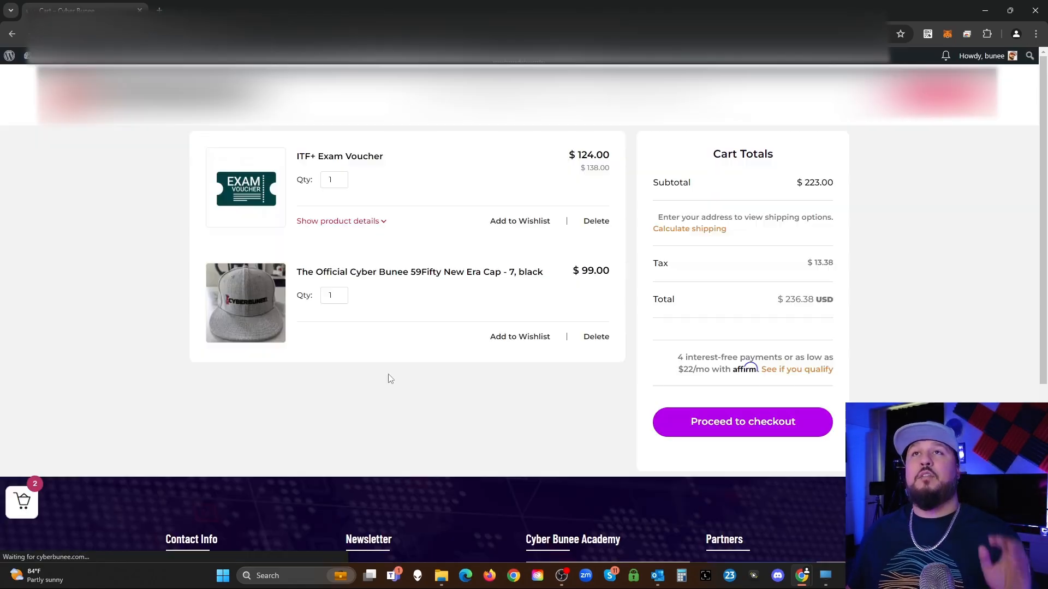